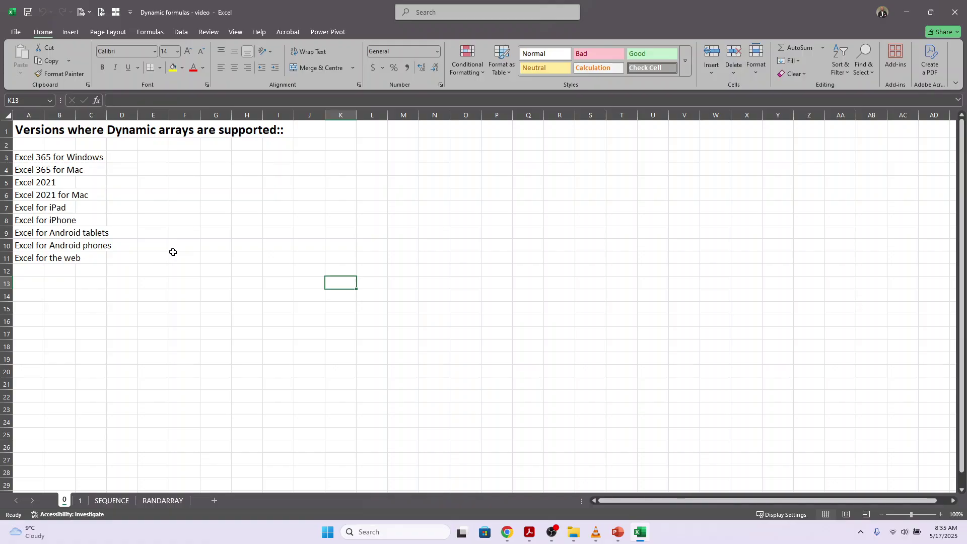
On sheet 1, copy the UNIQUE formula from I4 and enter =UNIQUE(F2:F25) in cell I9.
{"action": "key", "text": "ctrl+Page_Down"}
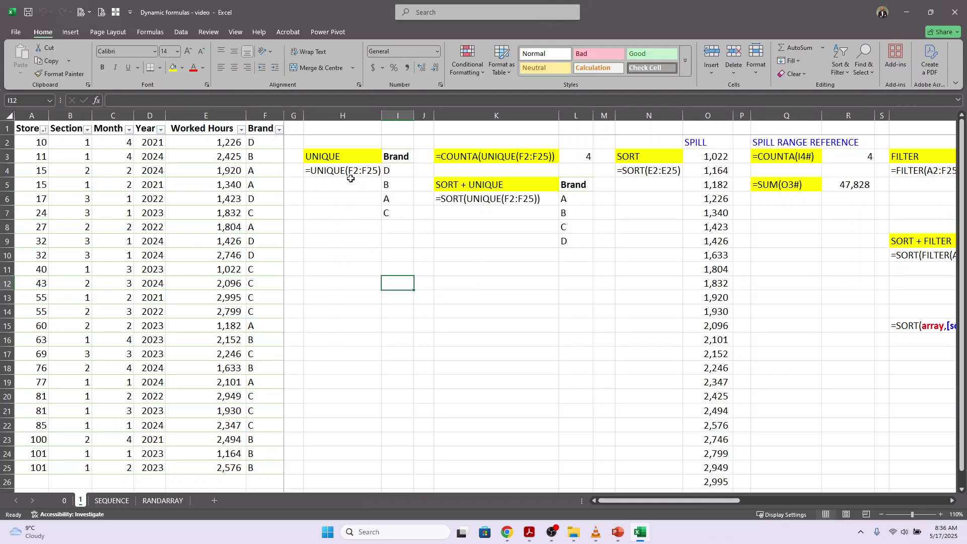
{"action": "left_click", "coordinate": [391, 171]}
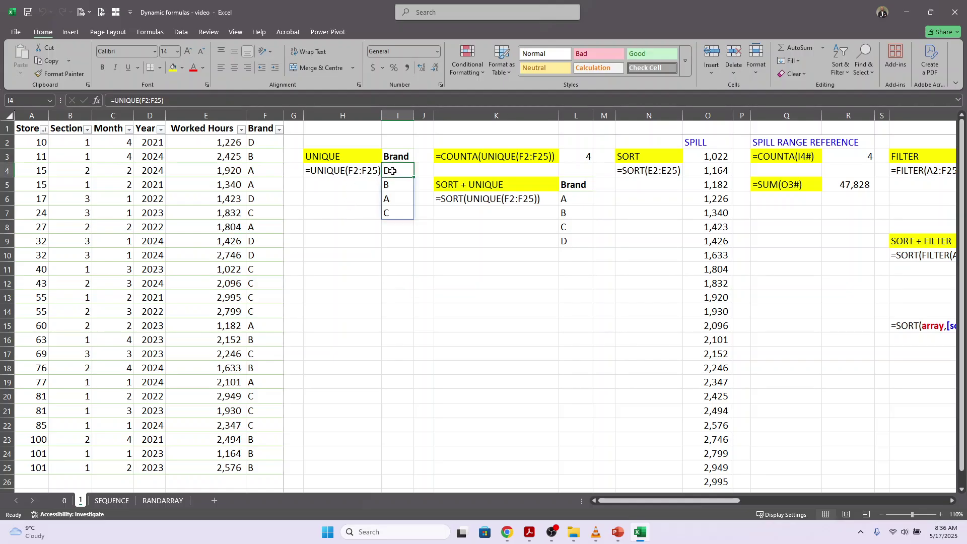
{"action": "left_click", "coordinate": [187, 101]}
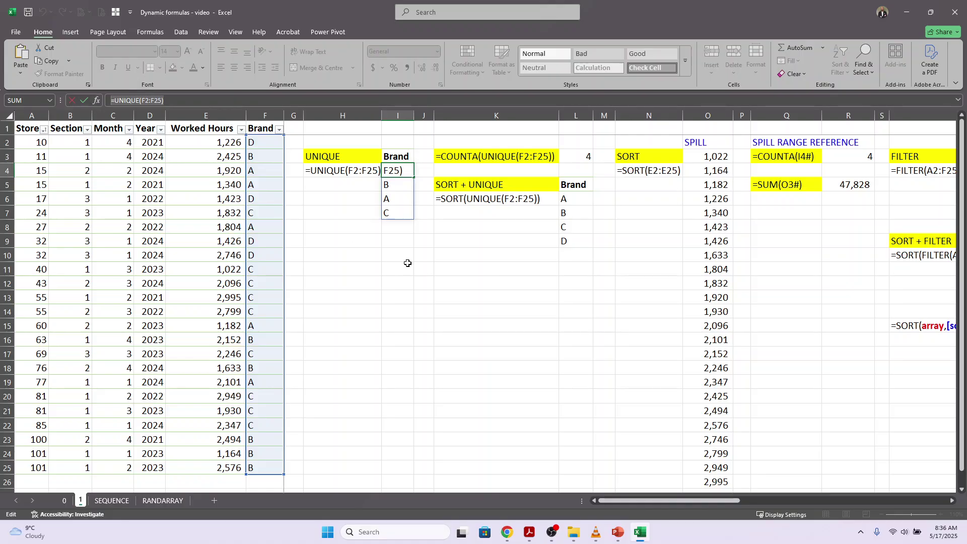
{"action": "left_click", "coordinate": [403, 243]}
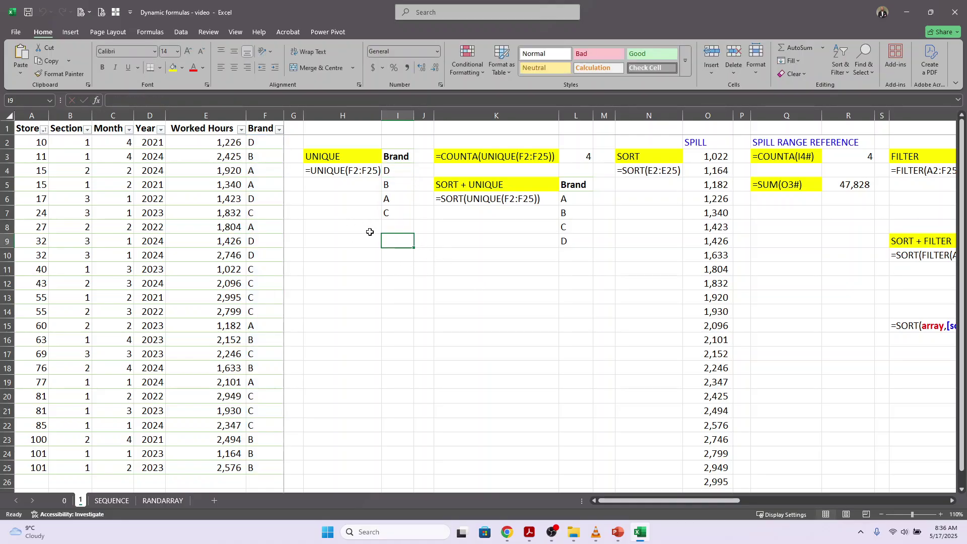
{"action": "type", "text": "=UNIQUE(F2:F25)"}
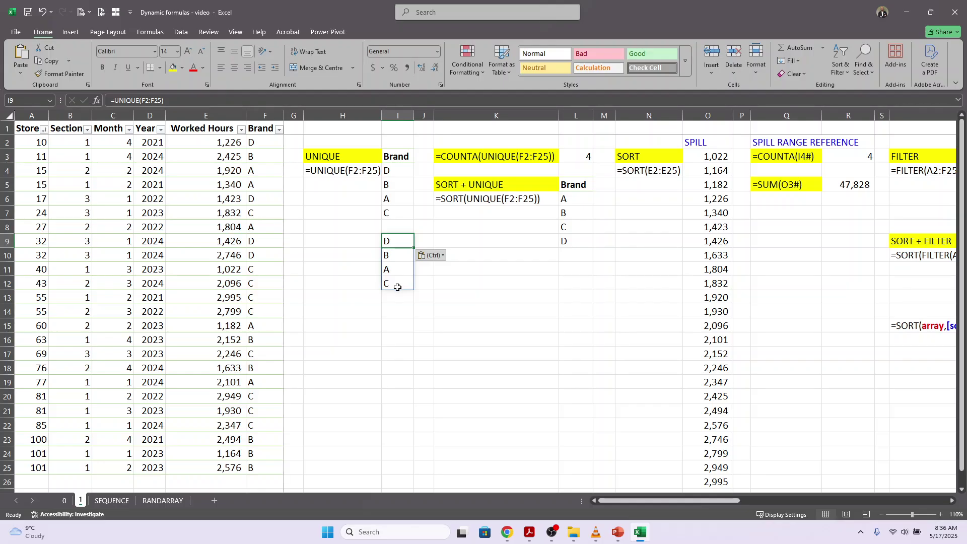
{"action": "key", "text": "Escape"}
Examine the COUNTA(UNIQUE) formula in L3 and the UNIQUE formula in I4, including the ranges they reference.
{"action": "left_click", "coordinate": [577, 157]}
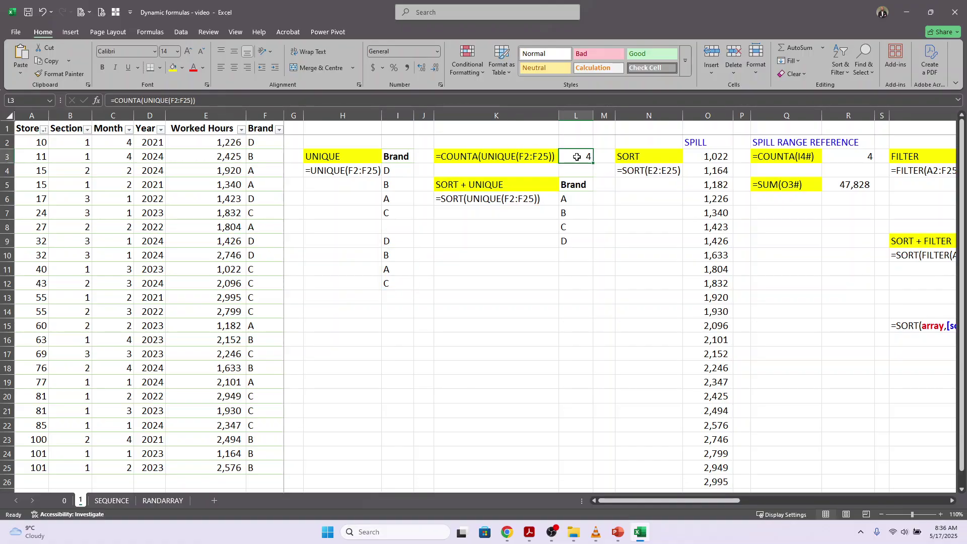
{"action": "left_click", "coordinate": [213, 104]}
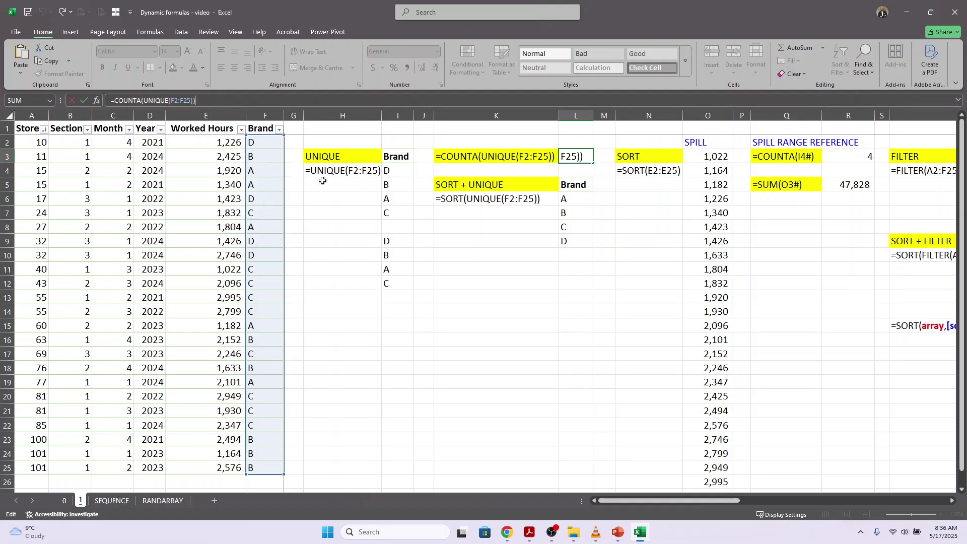
{"action": "key", "text": "ctrl+Return"}
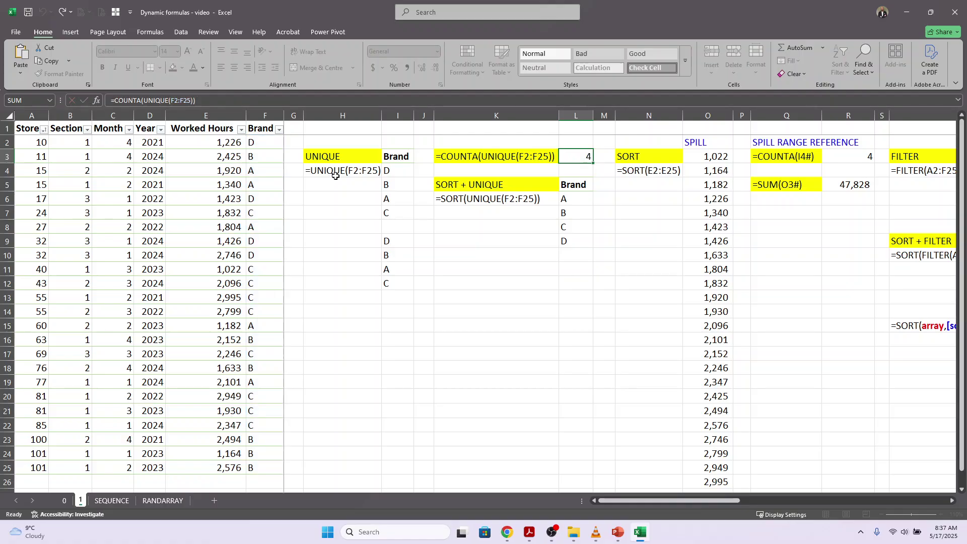
{"action": "left_click", "coordinate": [235, 101]}
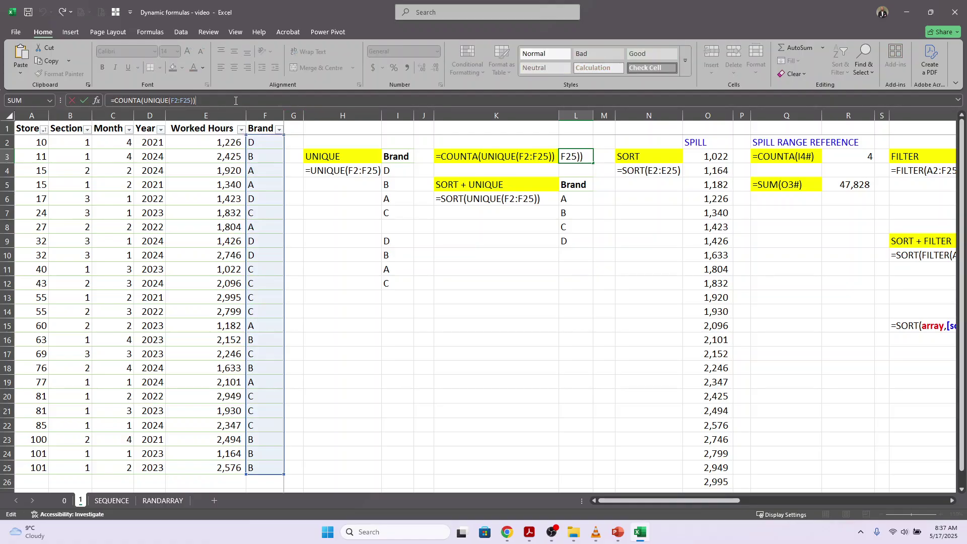
{"action": "key", "text": "Escape"}
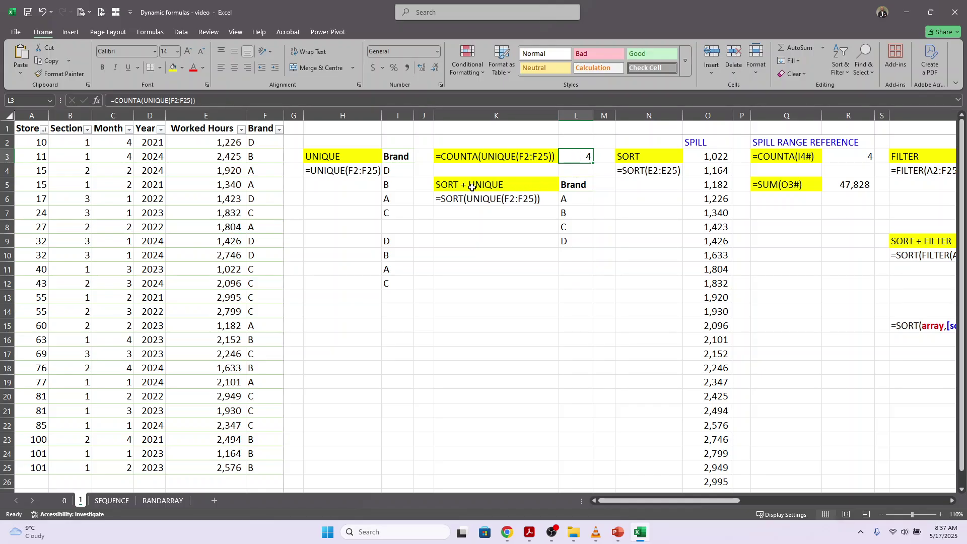
{"action": "left_click", "coordinate": [399, 156]}
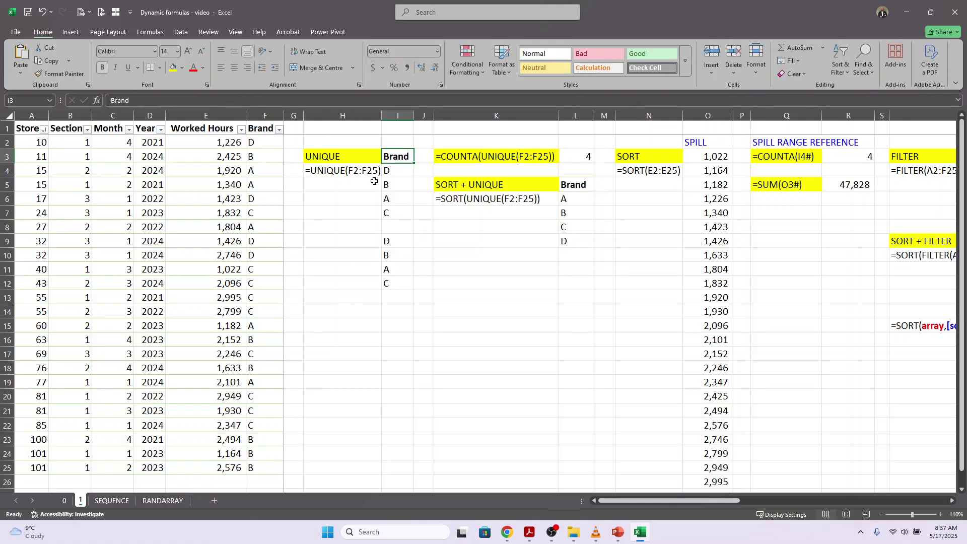
{"action": "left_click", "coordinate": [407, 173]}
{"action": "left_click", "coordinate": [241, 103]}
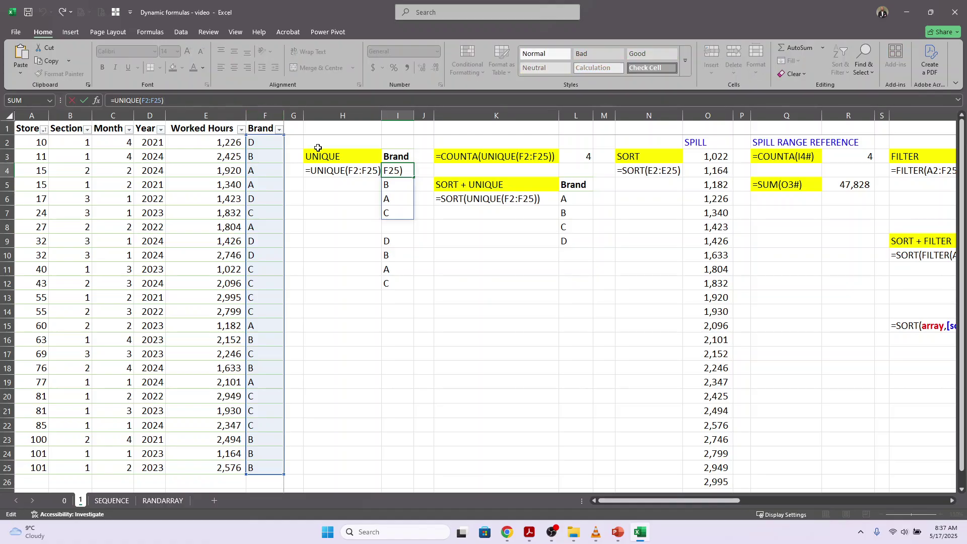
{"action": "key", "text": "Escape"}
Copy the formula text from L6 and enter =SORT(UNIQUE(F2:F25)) in cell L11.
{"action": "left_click", "coordinate": [568, 198]}
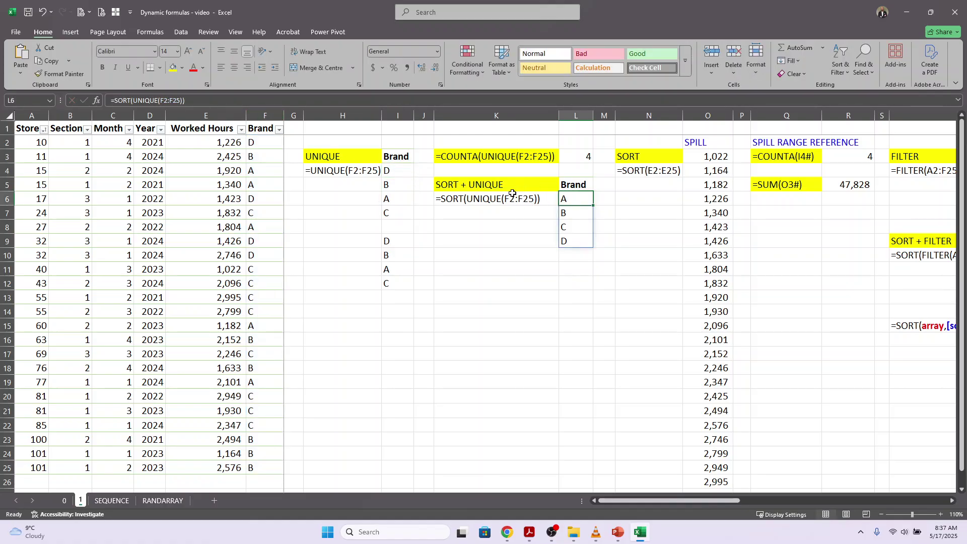
{"action": "left_click_drag", "start_coordinate": [237, 103], "coordinate": [77, 102]}
{"action": "key", "text": "ctrl+c"}
{"action": "key", "text": "Return"}
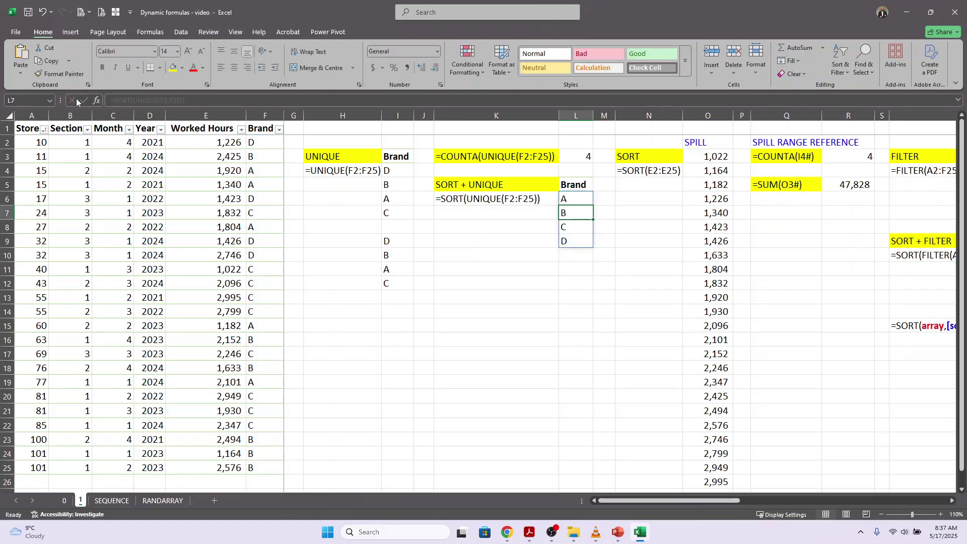
{"action": "left_click", "coordinate": [570, 270]}
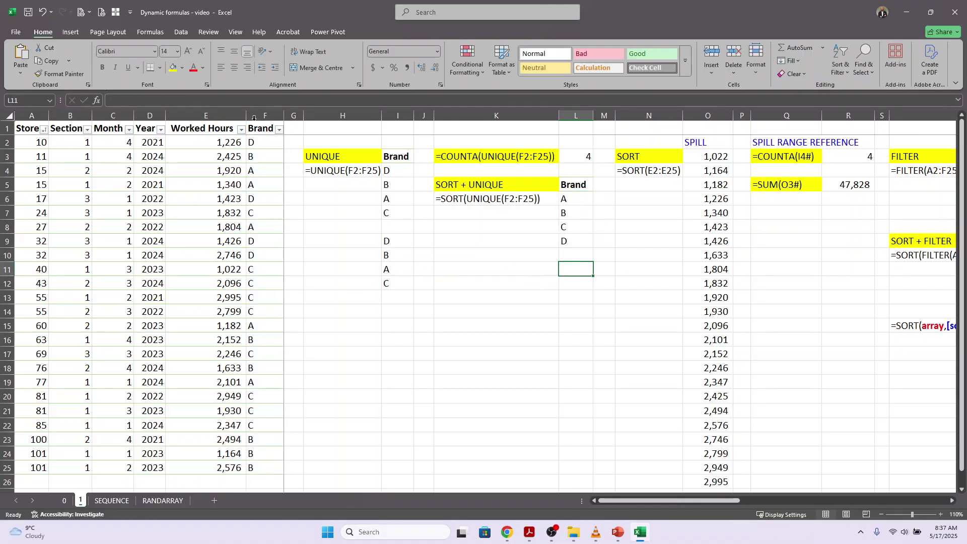
{"action": "left_click", "coordinate": [192, 100]}
{"action": "key", "text": "ctrl+v"}
{"action": "key", "text": "Return"}
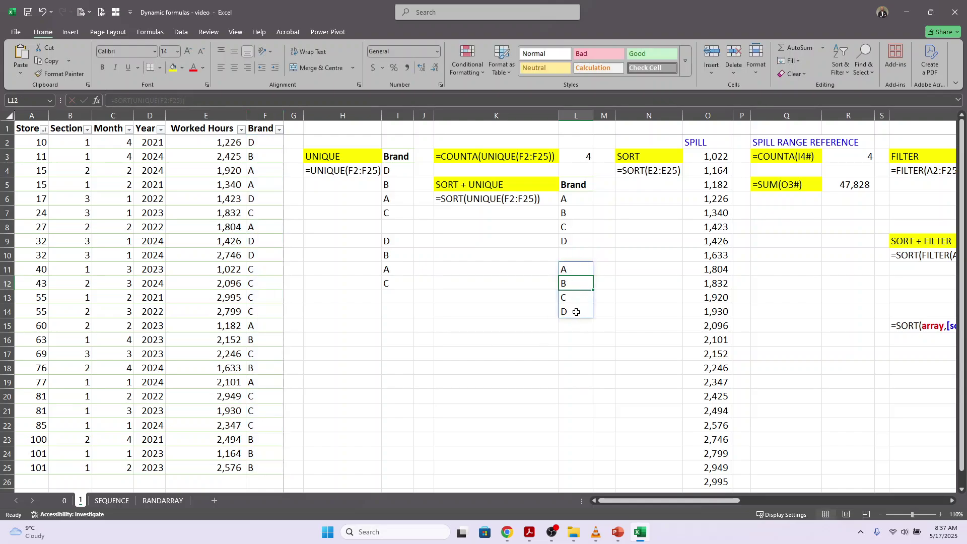
Enter =SORT(E2:E25) in cell O29, below the existing sorted list, and check the full spilled output.
{"action": "scroll", "coordinate": [575, 313], "scroll_direction": "right", "scroll_amount": 2}
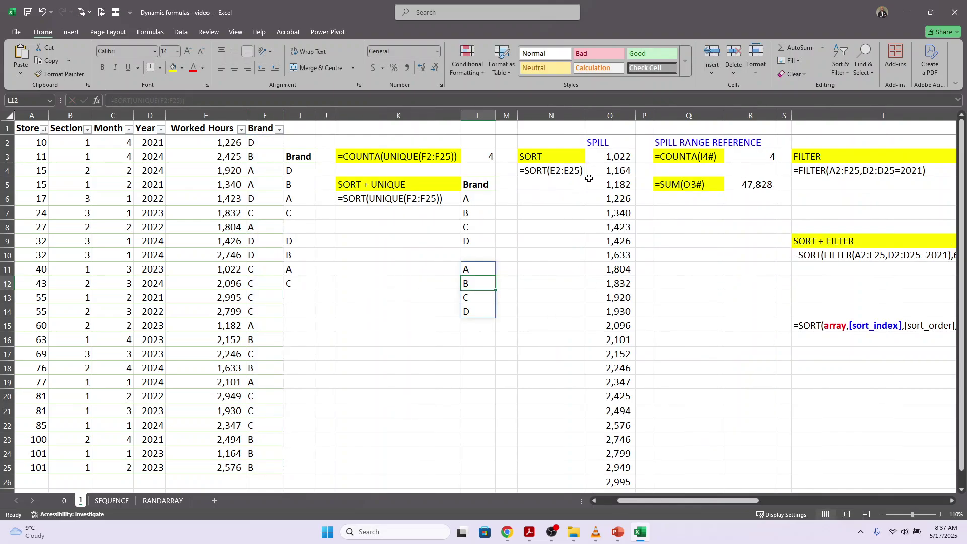
{"action": "left_click", "coordinate": [612, 157]}
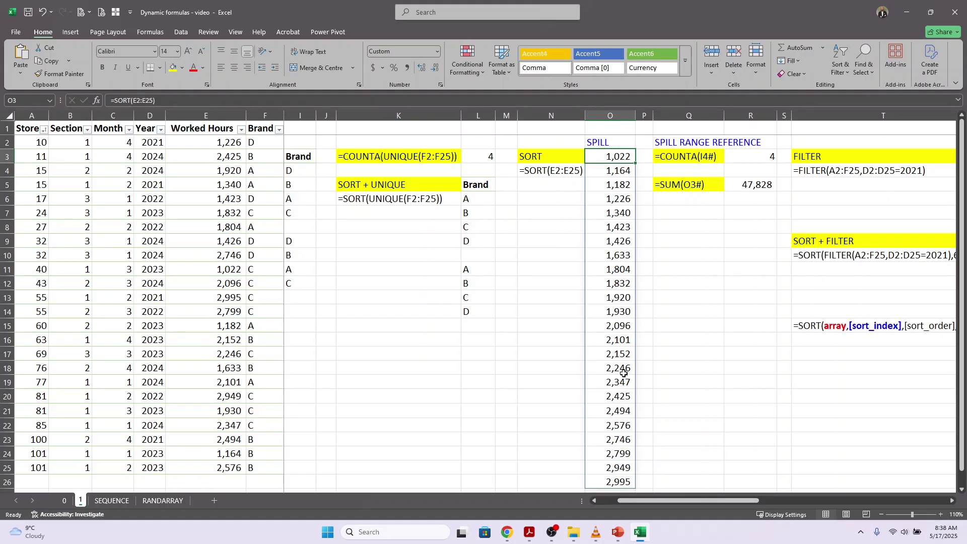
{"action": "scroll", "coordinate": [627, 379], "scroll_direction": "down", "scroll_amount": 1}
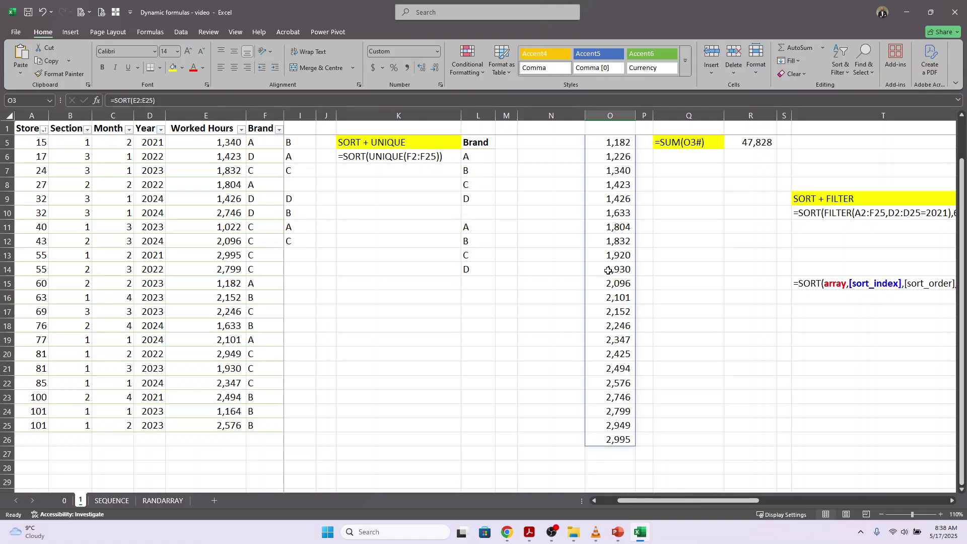
{"action": "scroll", "coordinate": [609, 274], "scroll_direction": "up", "scroll_amount": 1}
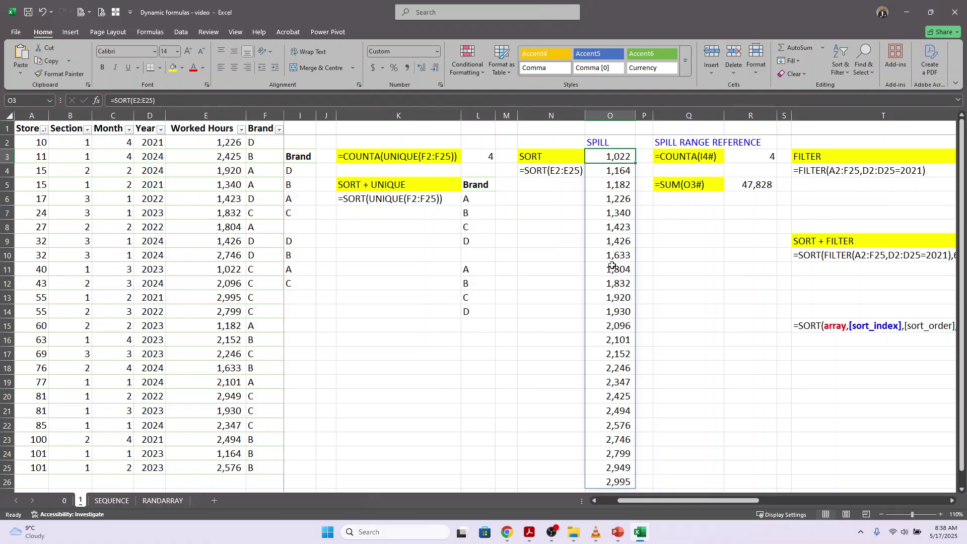
{"action": "scroll", "coordinate": [554, 348], "scroll_direction": "down", "scroll_amount": 4}
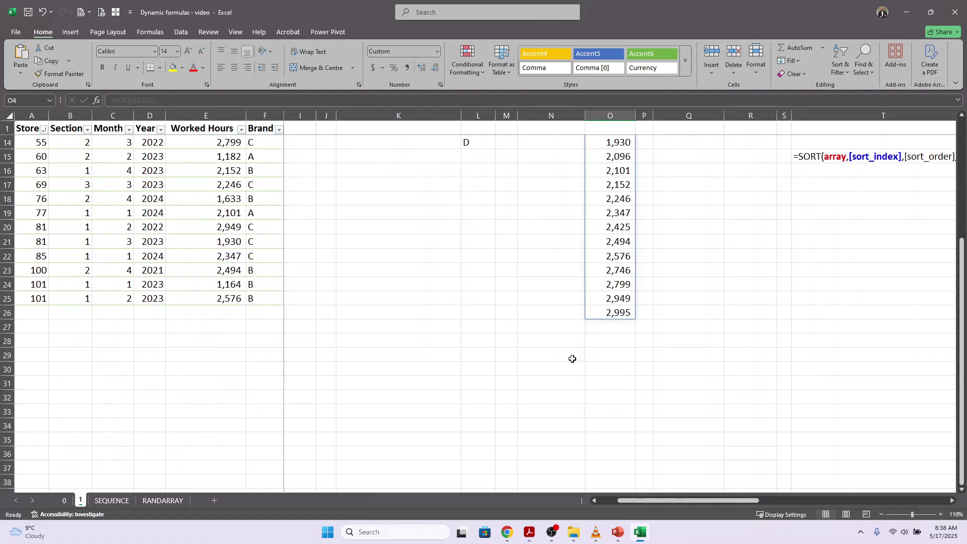
{"action": "left_click", "coordinate": [607, 347]}
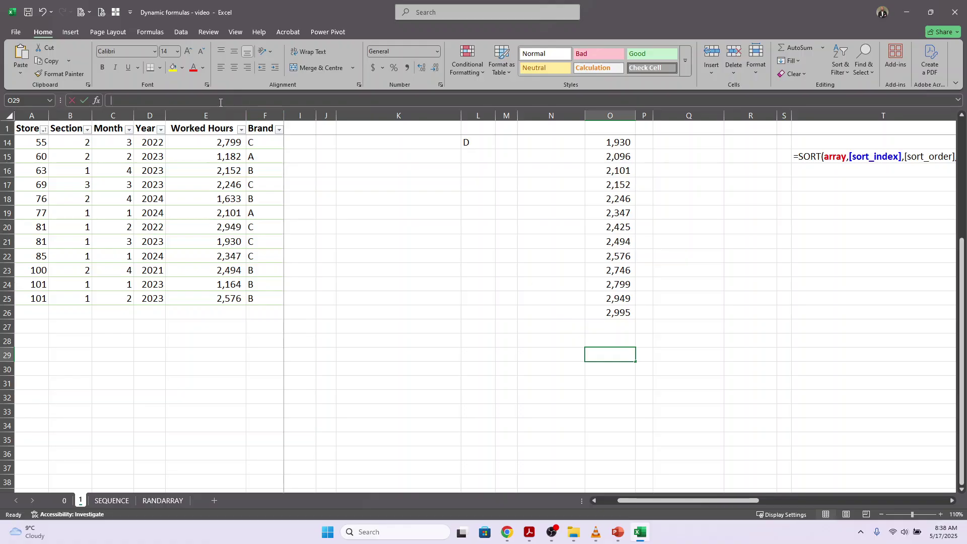
{"action": "type", "text": "=SORT(E2:E25)"}
{"action": "key", "text": "Return"}
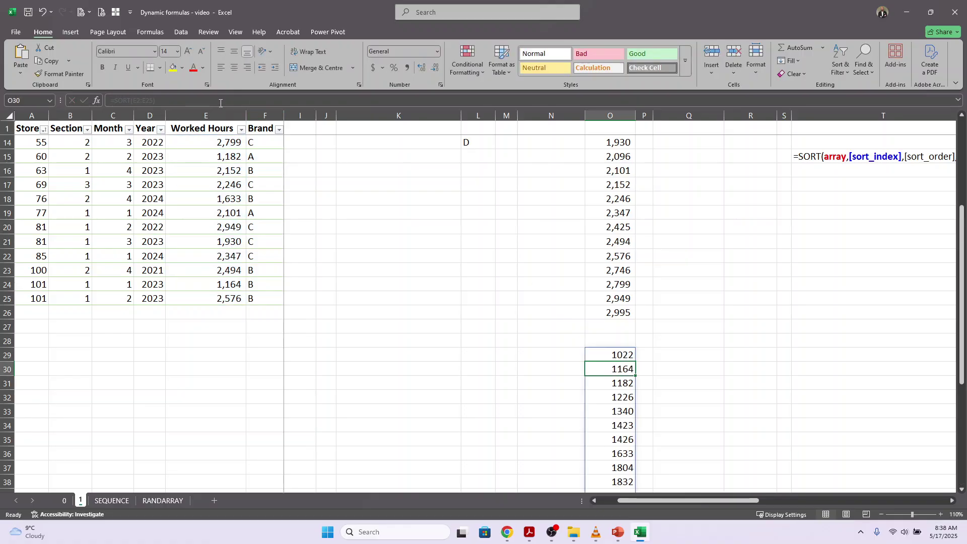
{"action": "scroll", "coordinate": [639, 408], "scroll_direction": "down", "scroll_amount": 6}
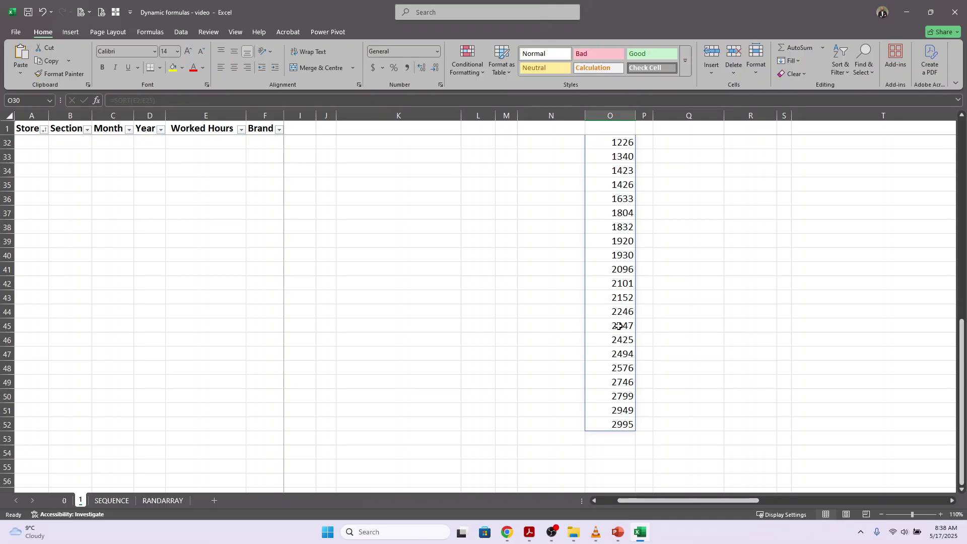
{"action": "scroll", "coordinate": [619, 327], "scroll_direction": "up", "scroll_amount": 10}
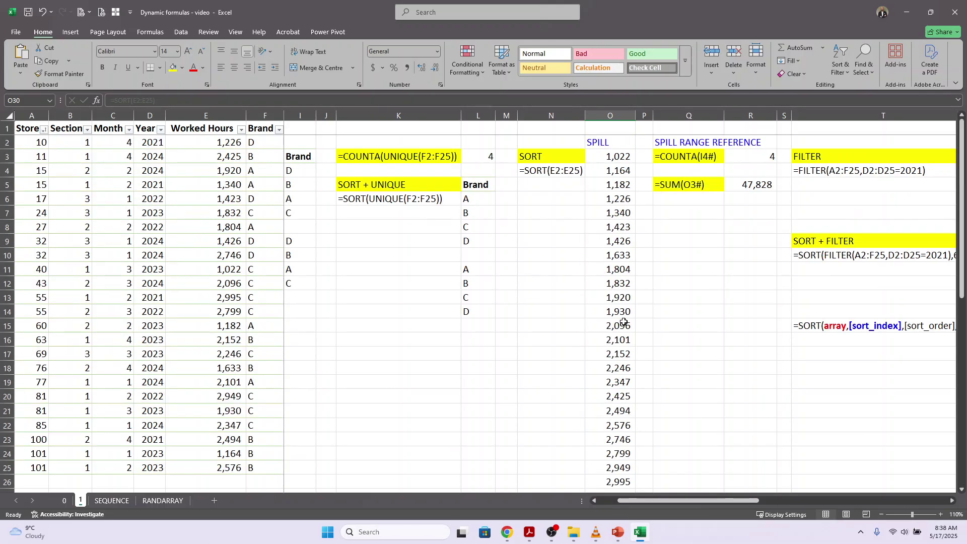
Examine the COUNTA(I4#) formula in R3 and the spill range it references.
{"action": "scroll", "coordinate": [624, 322], "scroll_direction": "right", "scroll_amount": 2}
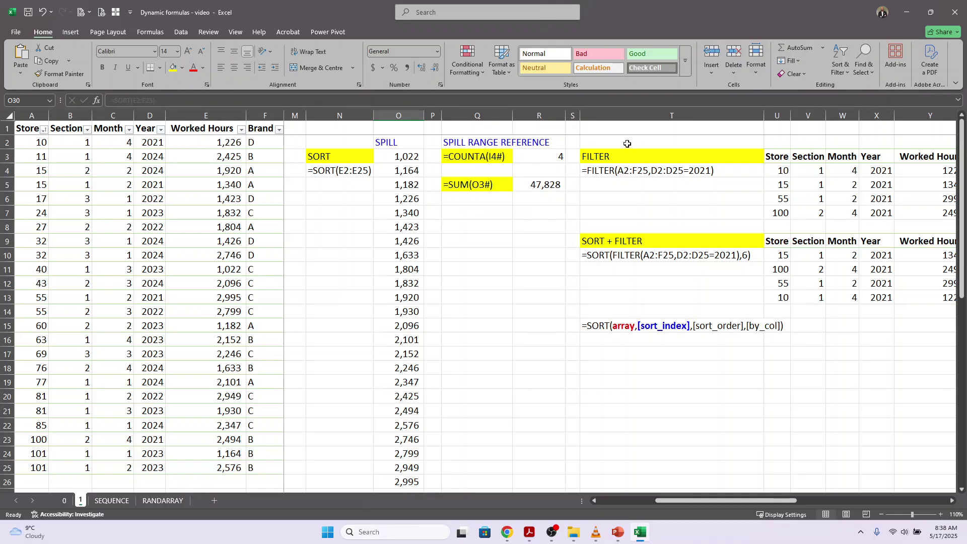
{"action": "left_click", "coordinate": [482, 157]}
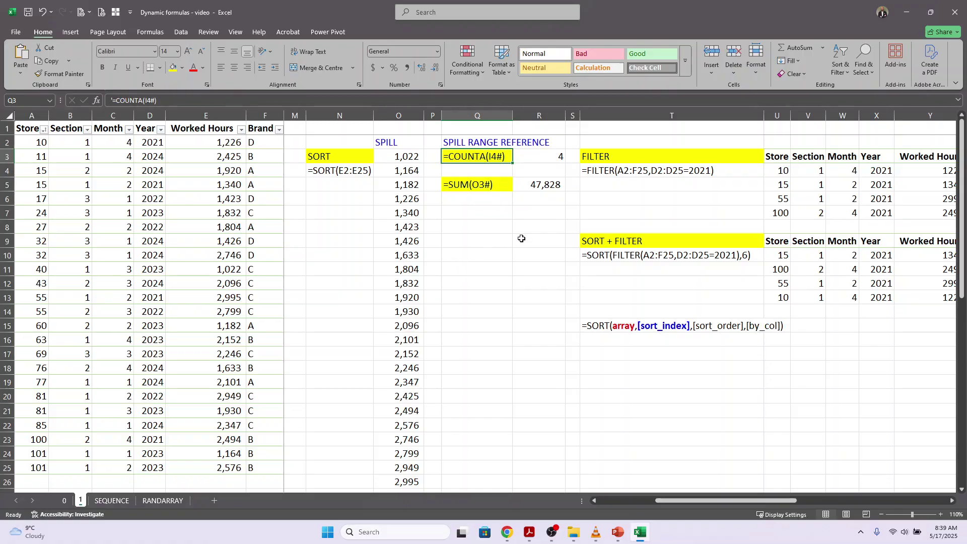
{"action": "left_click_drag", "start_coordinate": [711, 501], "coordinate": [665, 502]}
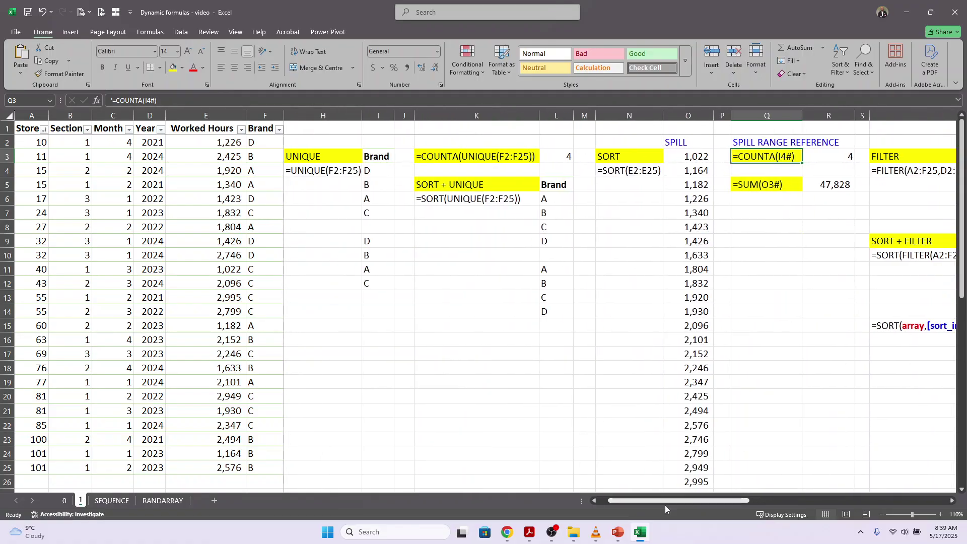
{"action": "left_click", "coordinate": [836, 157]}
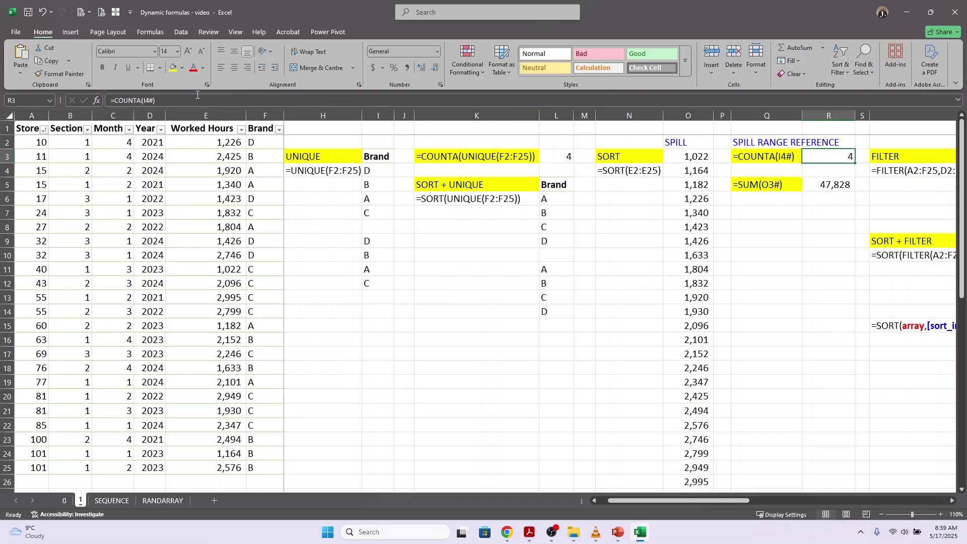
{"action": "key", "text": "F2"}
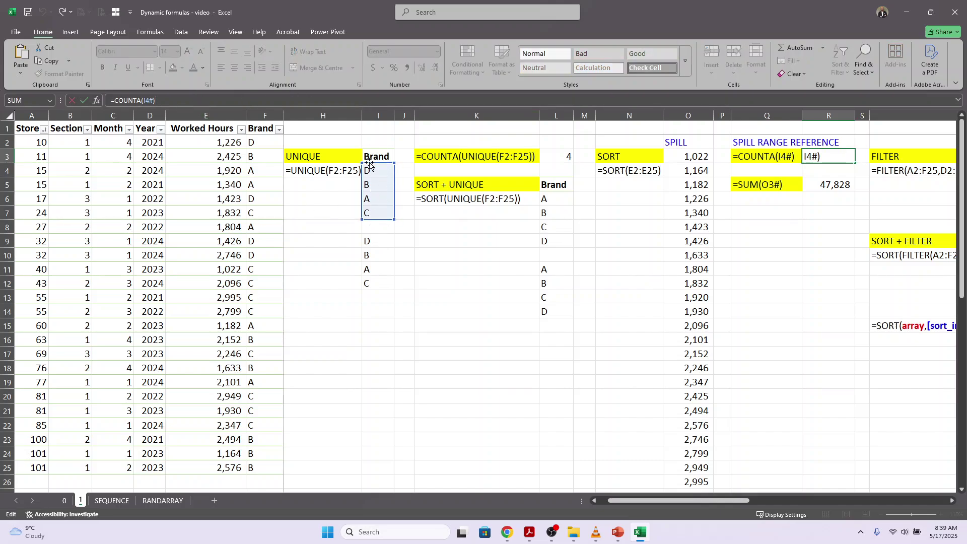
{"action": "key", "text": "Escape"}
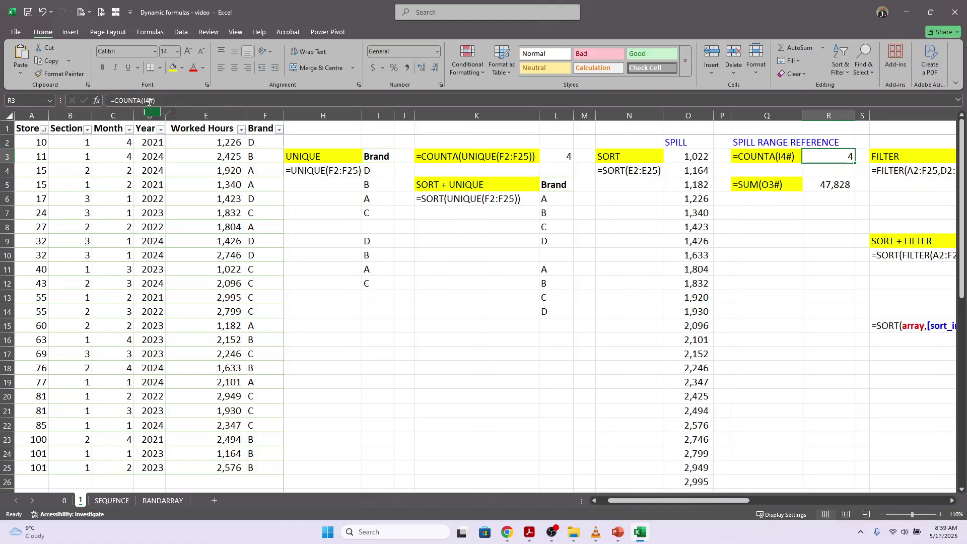
{"action": "left_click", "coordinate": [180, 100]}
{"action": "key", "text": "Return"}
Examine the SUM(O3#) formula in R5 and select the spilled range O3:O26 to compare its sum.
{"action": "left_click", "coordinate": [822, 186]}
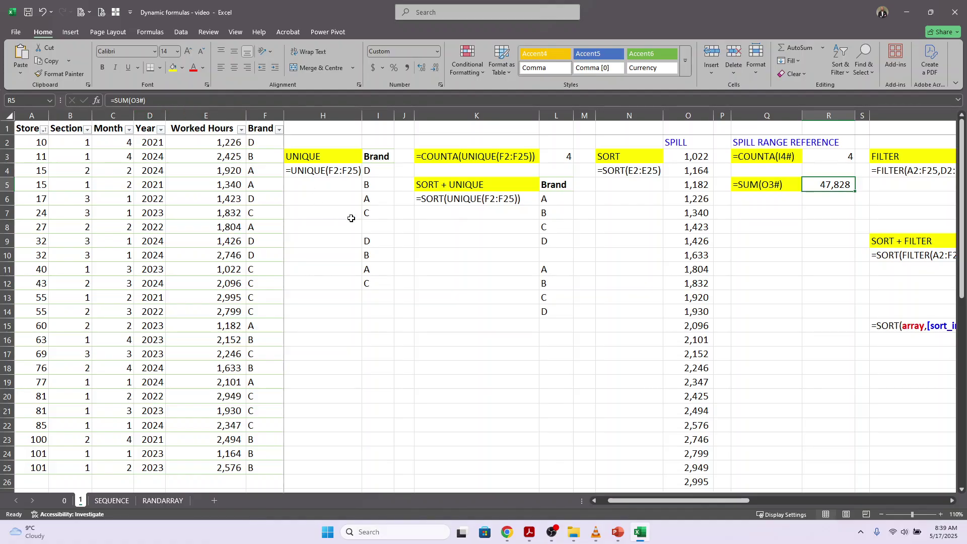
{"action": "left_click", "coordinate": [238, 99]}
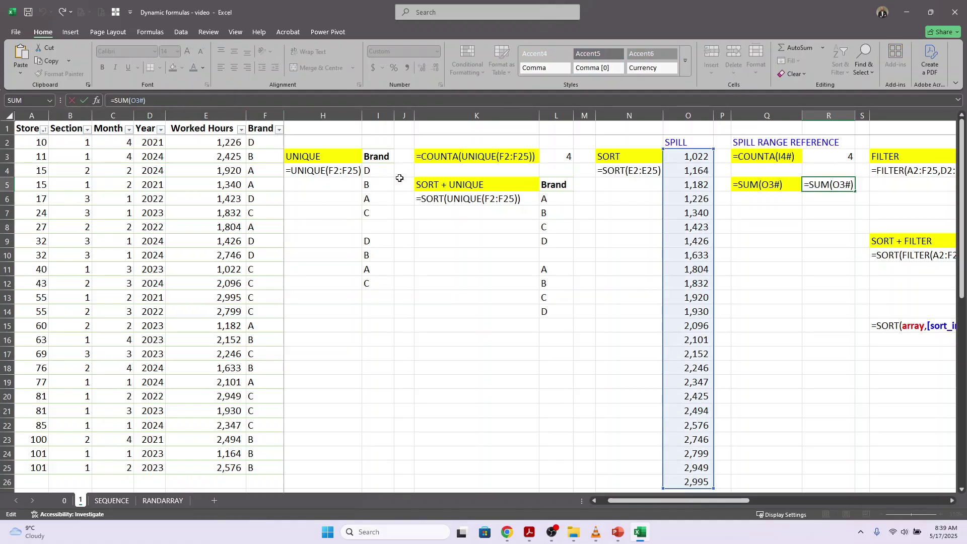
{"action": "key", "text": "Escape"}
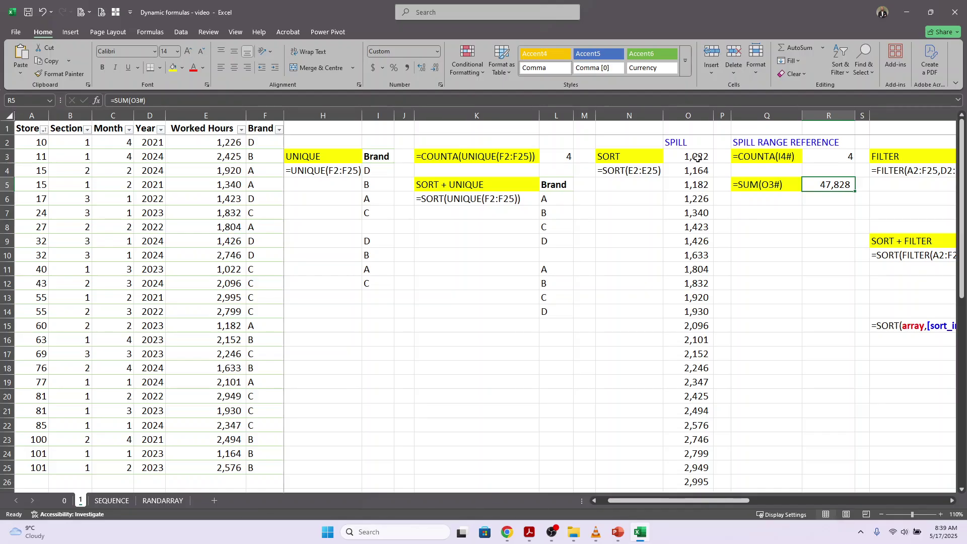
{"action": "left_click_drag", "start_coordinate": [700, 160], "coordinate": [700, 487]}
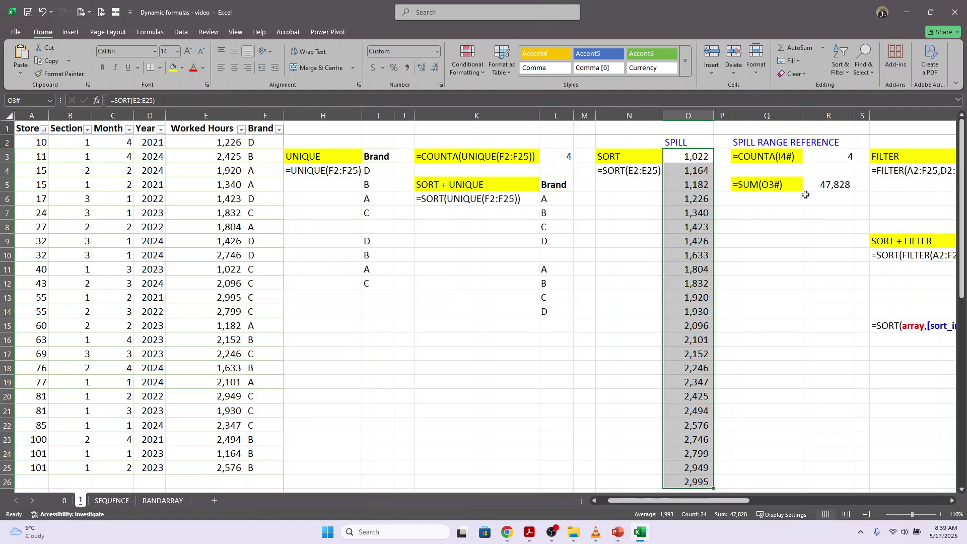
Copy the formula text from R5 and enter =SUM(O3#) in cell R8.
{"action": "left_click", "coordinate": [829, 186]}
{"action": "left_click", "coordinate": [196, 99]}
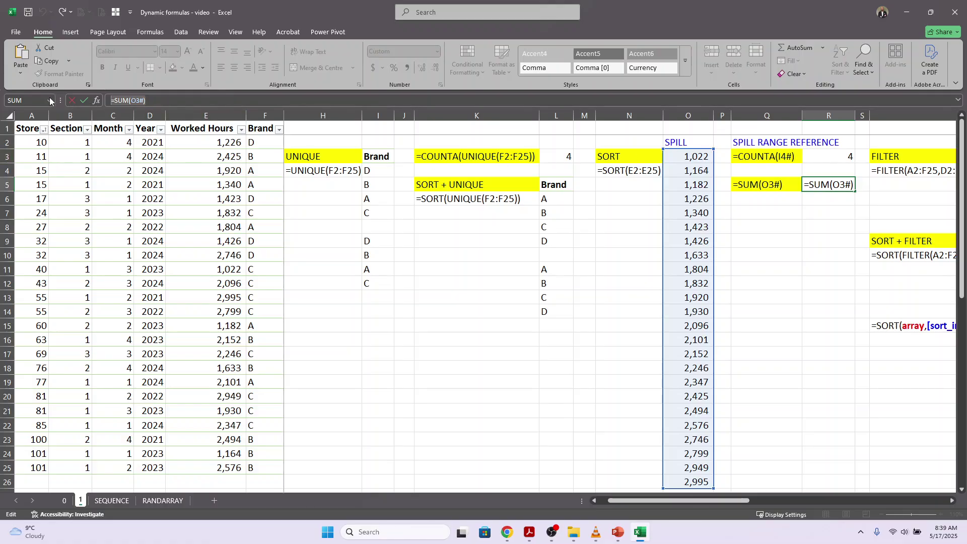
{"action": "key", "text": "Return"}
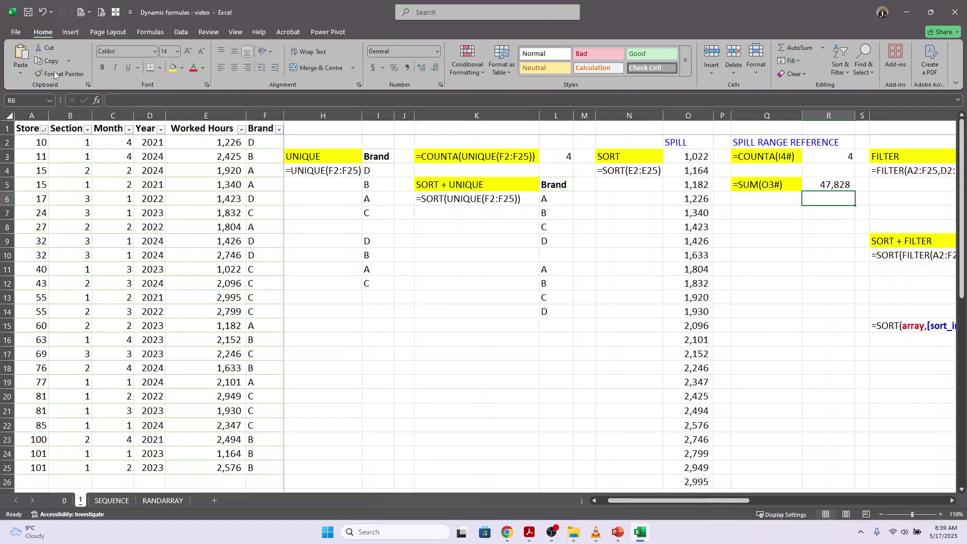
{"action": "left_click", "coordinate": [836, 227]}
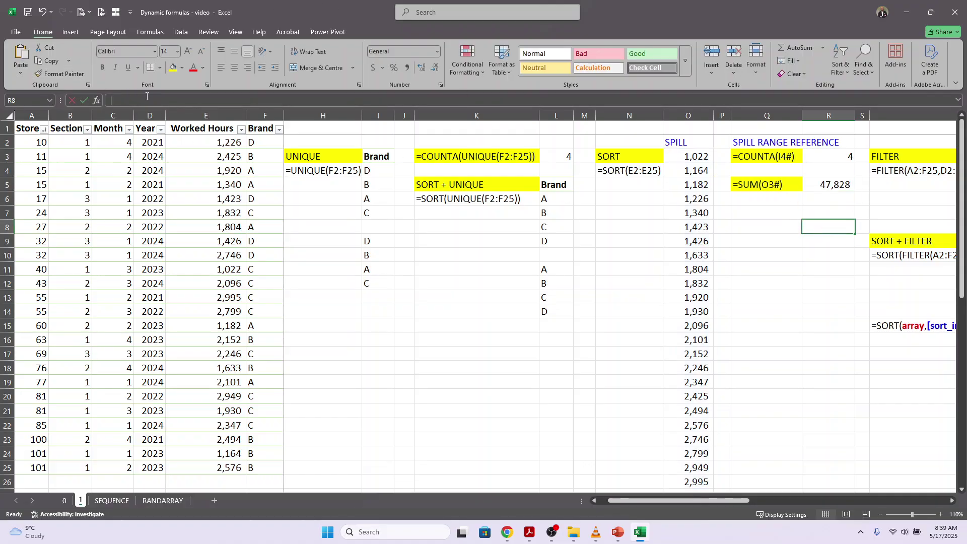
{"action": "type", "text": "=SUM(O3#)"}
{"action": "key", "text": "Return"}
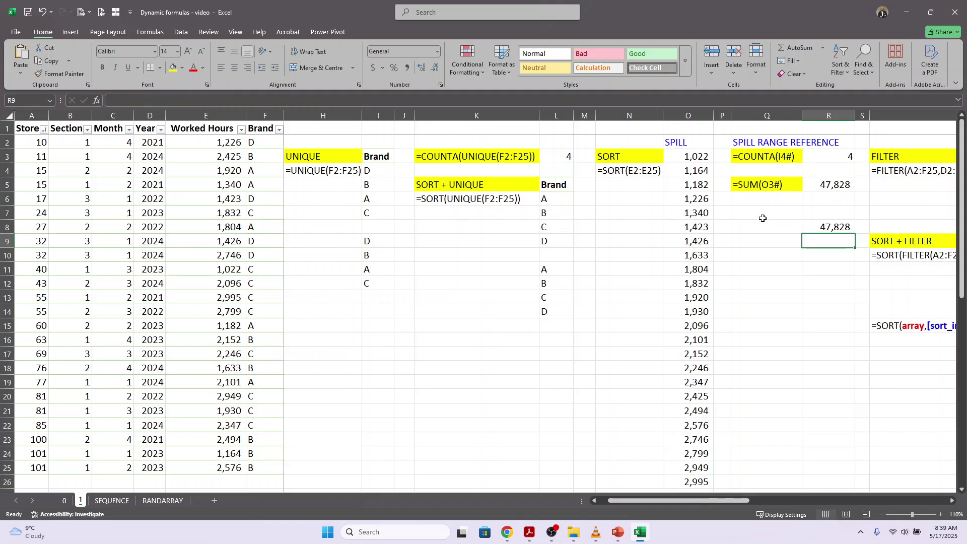
{"action": "left_click", "coordinate": [815, 225]}
Examine the FILTER formula in U4, the ranges it references and its text version in T4.
{"action": "scroll", "coordinate": [815, 226], "scroll_direction": "right", "scroll_amount": 3}
{"action": "left_click", "coordinate": [518, 203]}
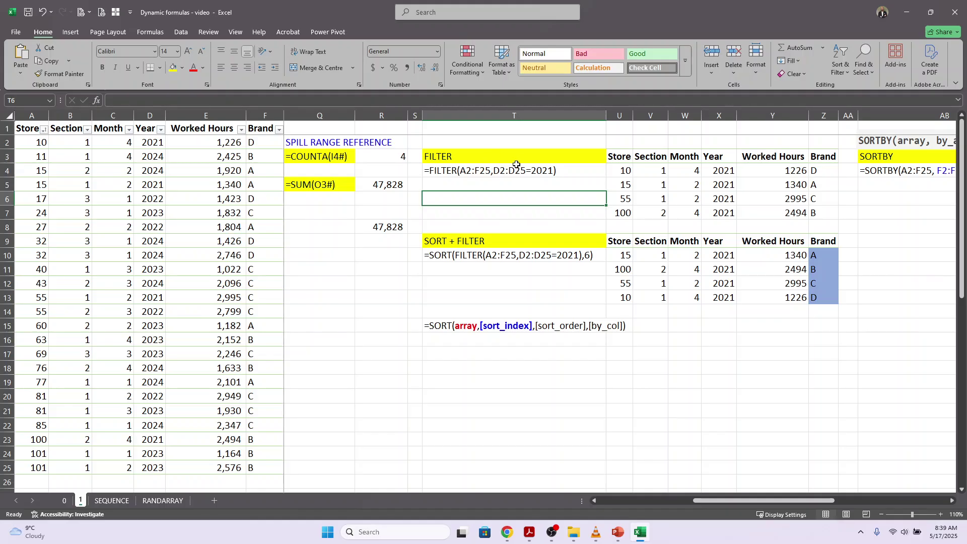
{"action": "left_click", "coordinate": [619, 169]}
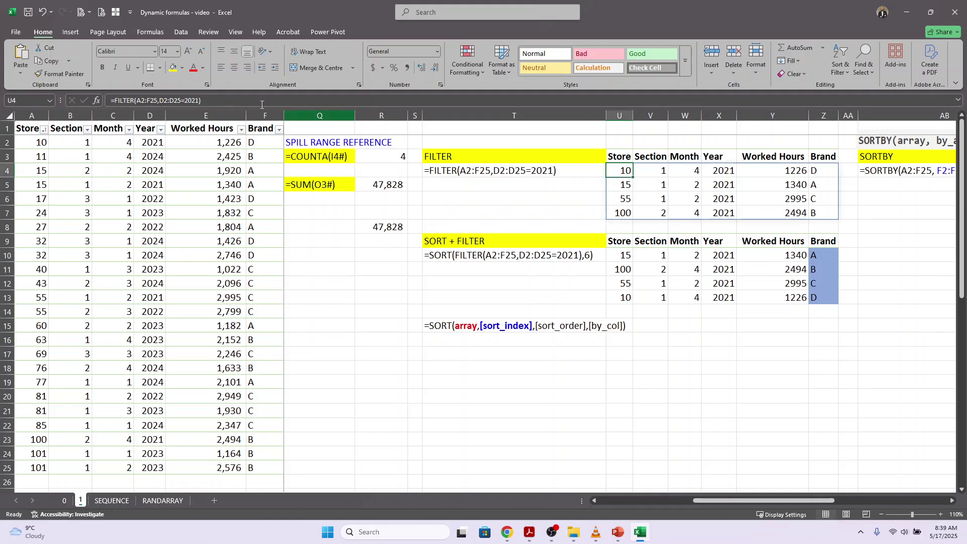
{"action": "key", "text": "Down"}
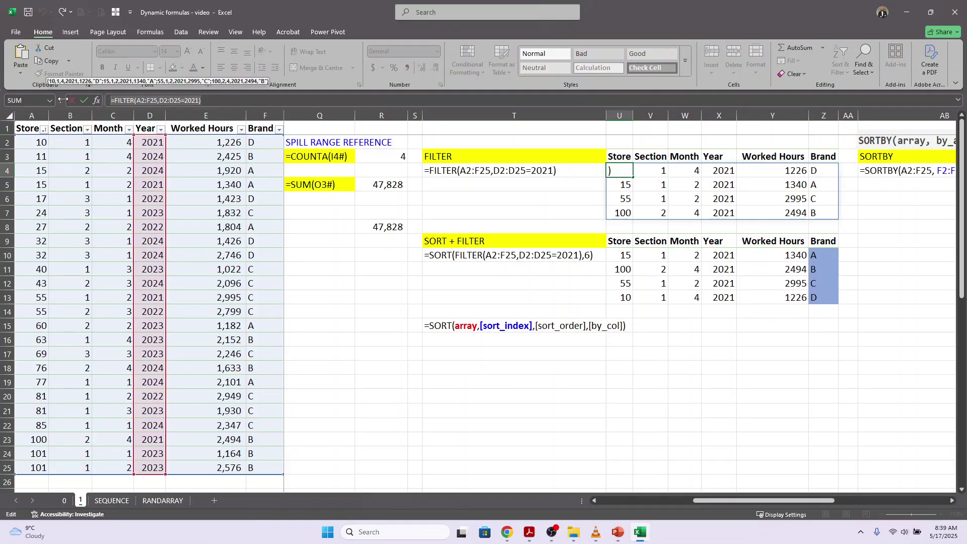
{"action": "left_click", "coordinate": [450, 172]}
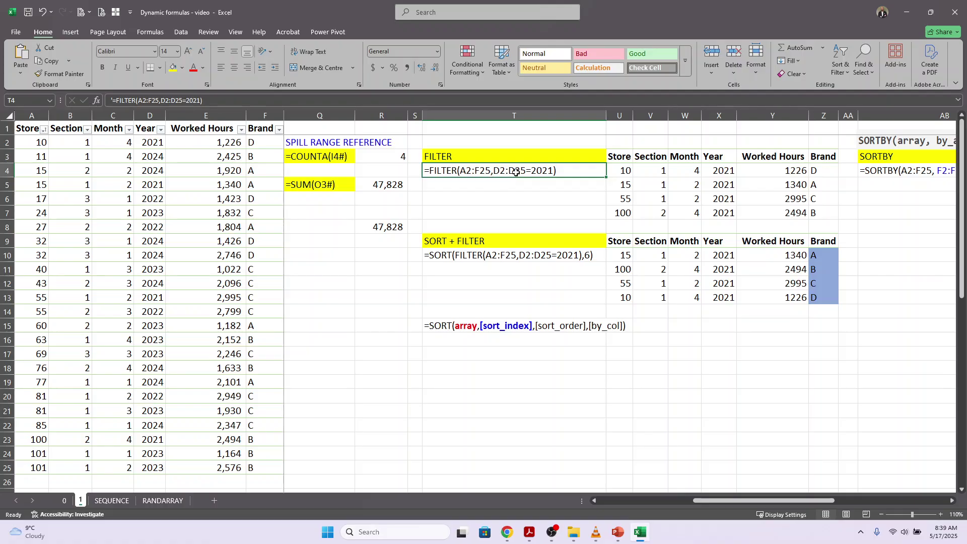
{"action": "double_click", "coordinate": [615, 170]}
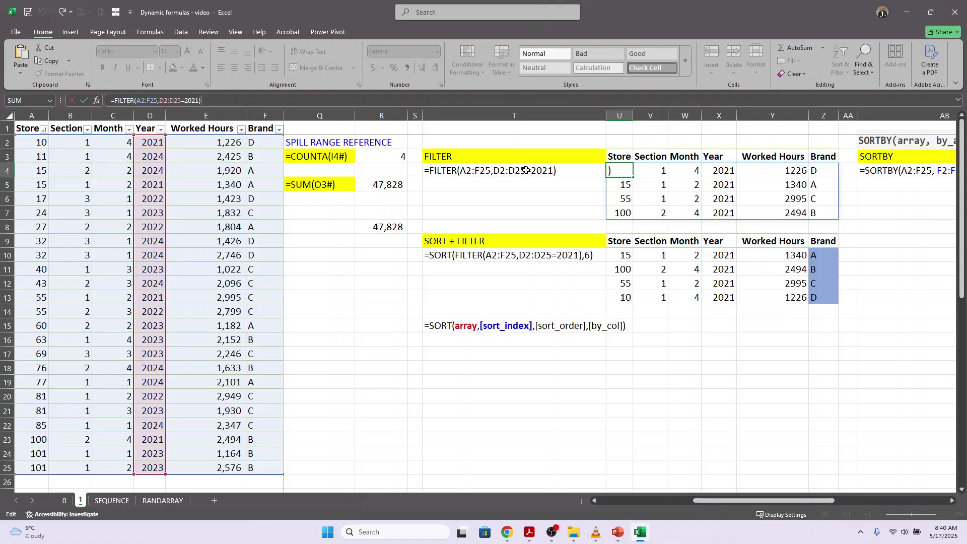
{"action": "key", "text": "Return"}
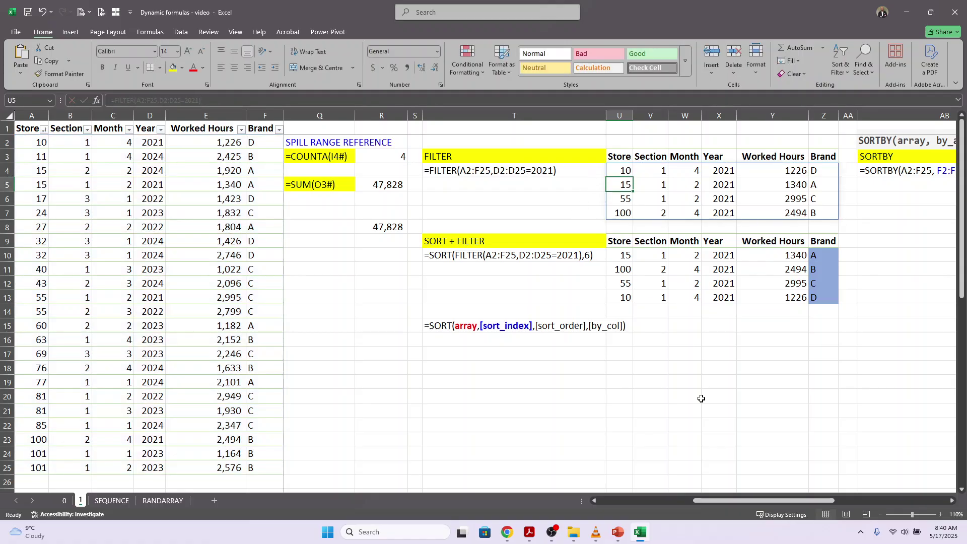
Enter =FILTER(A2:F25,D2:D25=2021) in cell U17, below the SORT syntax line.
{"action": "left_click", "coordinate": [628, 353]}
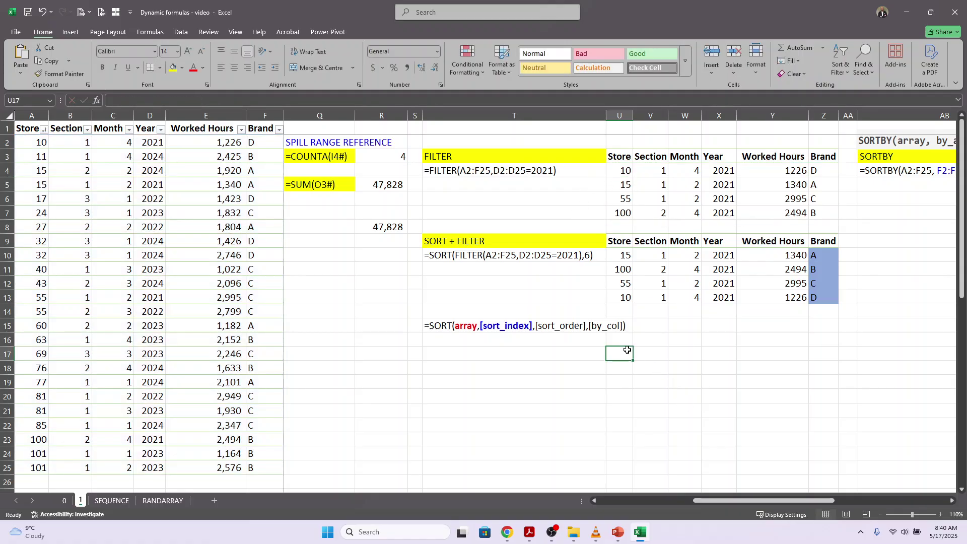
{"action": "left_click", "coordinate": [183, 100]}
{"action": "type", "text": "=FILTER(A2:F25,D2:D25=2021)"}
{"action": "key", "text": "Return"}
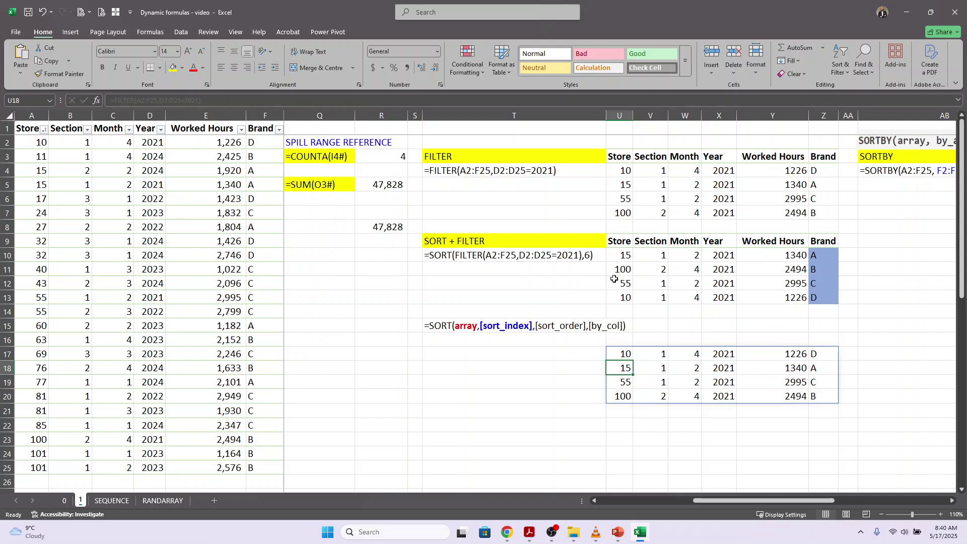
Copy the SORT + FILTER formula text from U10 and enter =SORT(FILTER(A2:F25,D2:D25=2021),6) in cell U22.
{"action": "left_click", "coordinate": [535, 257]}
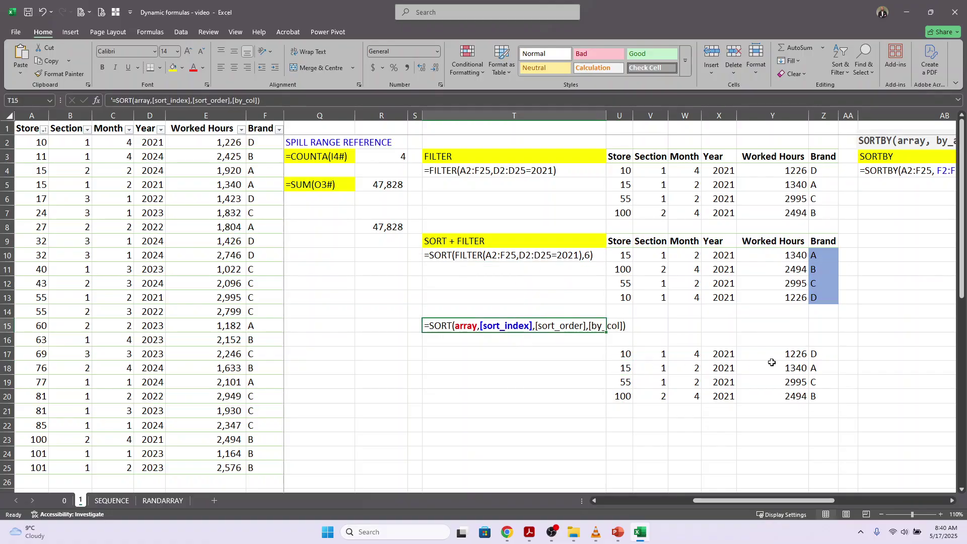
{"action": "left_click_drag", "start_coordinate": [823, 354], "coordinate": [827, 398]}
{"action": "left_click", "coordinate": [481, 254]}
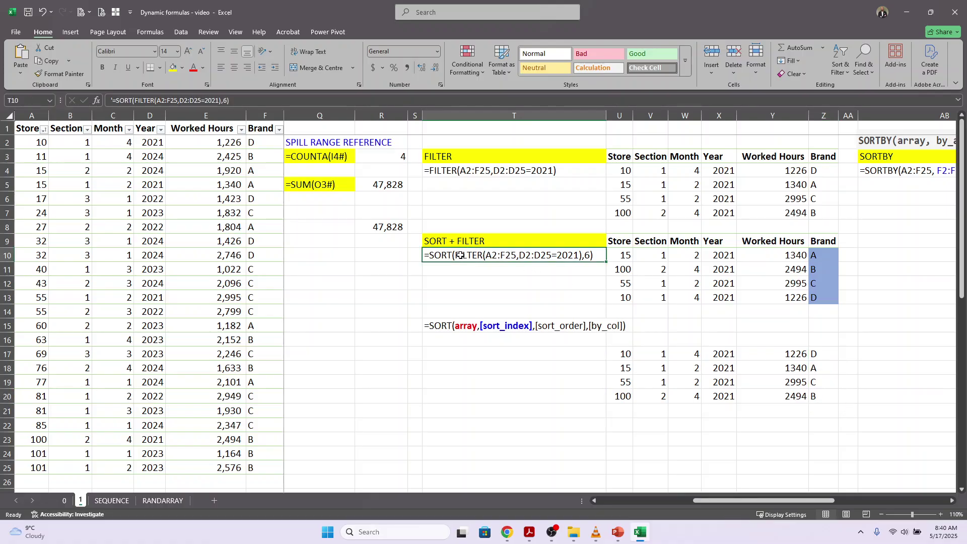
{"action": "left_click", "coordinate": [614, 262]}
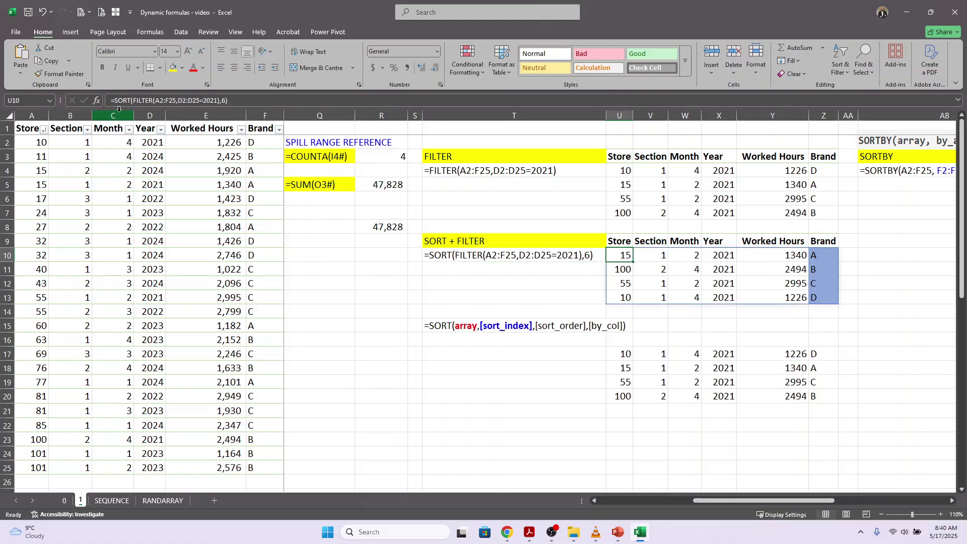
{"action": "left_click", "coordinate": [240, 101]}
{"action": "key", "text": "Return"}
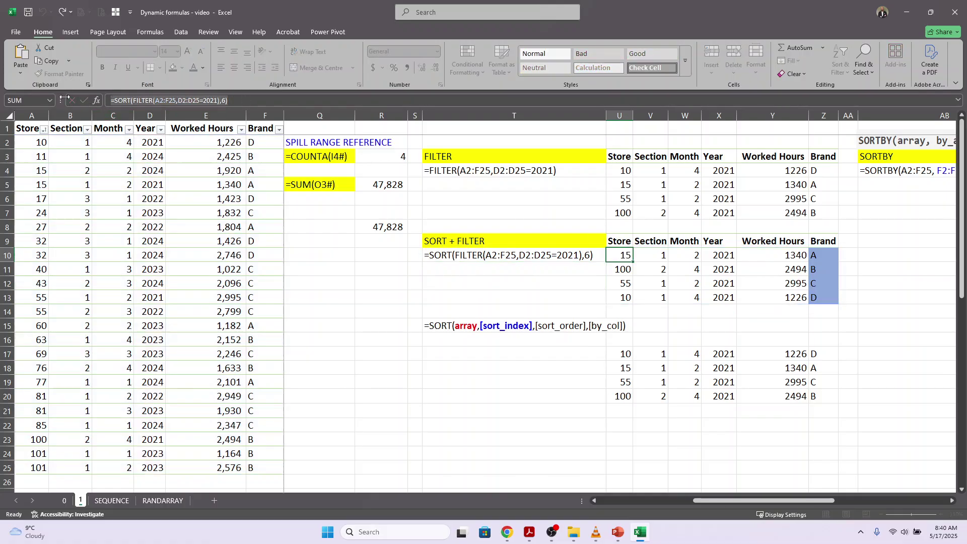
{"action": "left_click", "coordinate": [614, 422]}
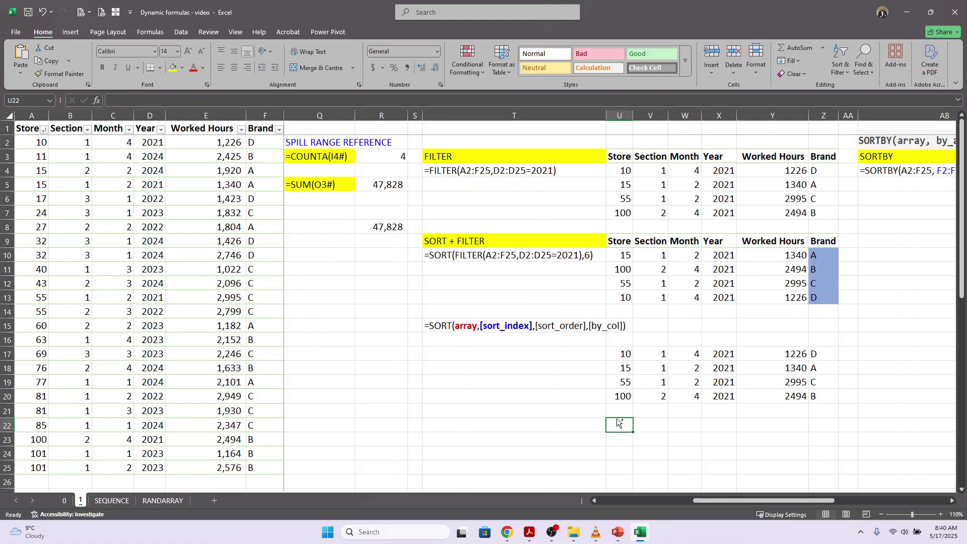
{"action": "type", "text": "=SORT(FILTER(A2:F25,D2:D25=2021),6)"}
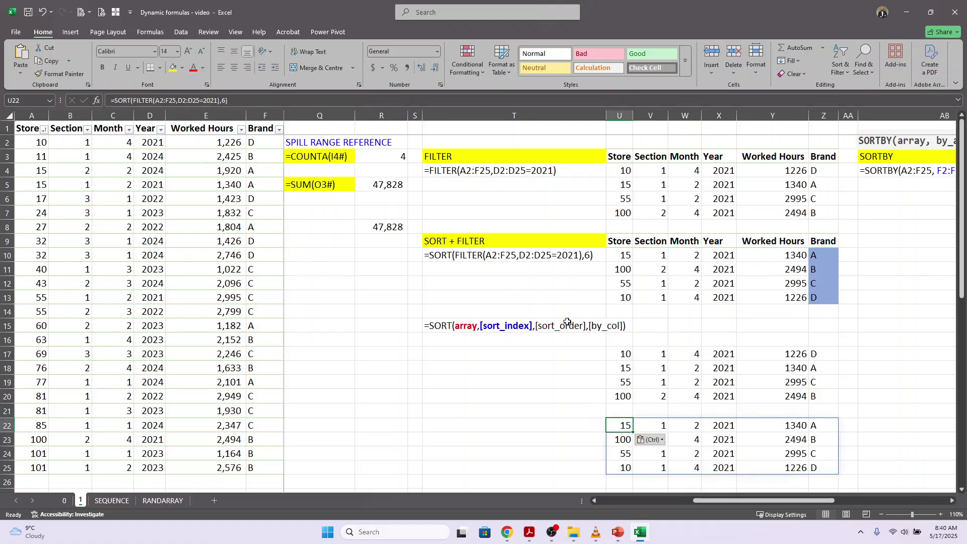
Add the descending sort order -1 to the SORT formula in U22 and check the order of its brands.
{"action": "left_click", "coordinate": [236, 102]}
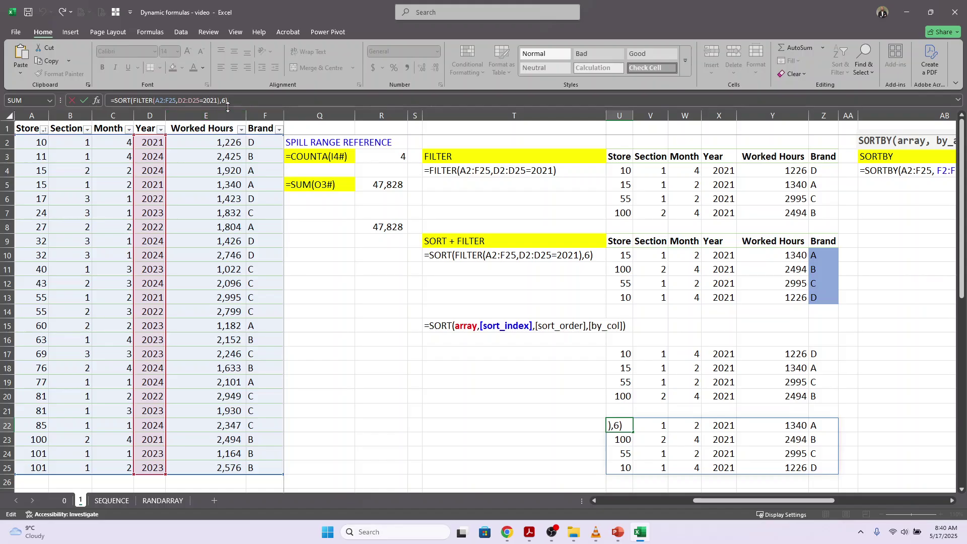
{"action": "left_click", "coordinate": [236, 103]}
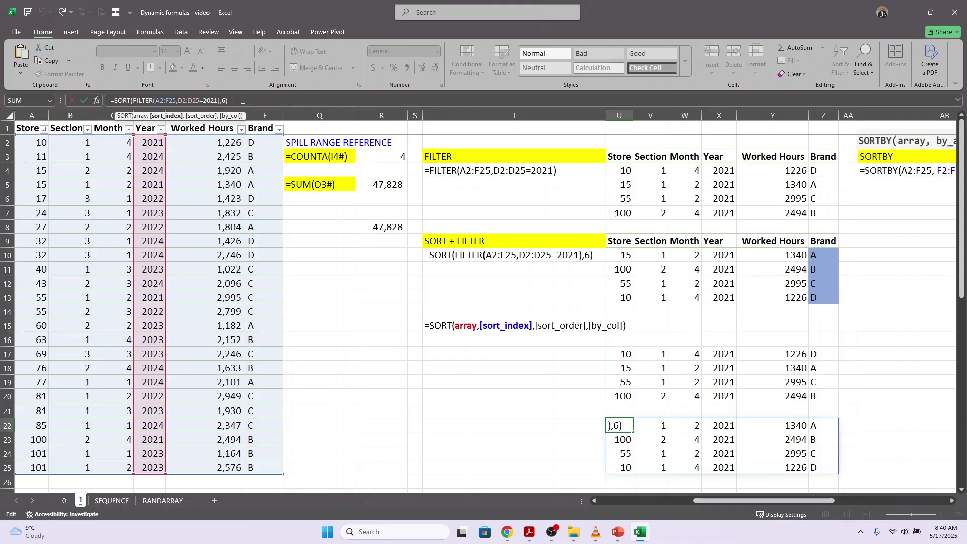
{"action": "type", "text": ","}
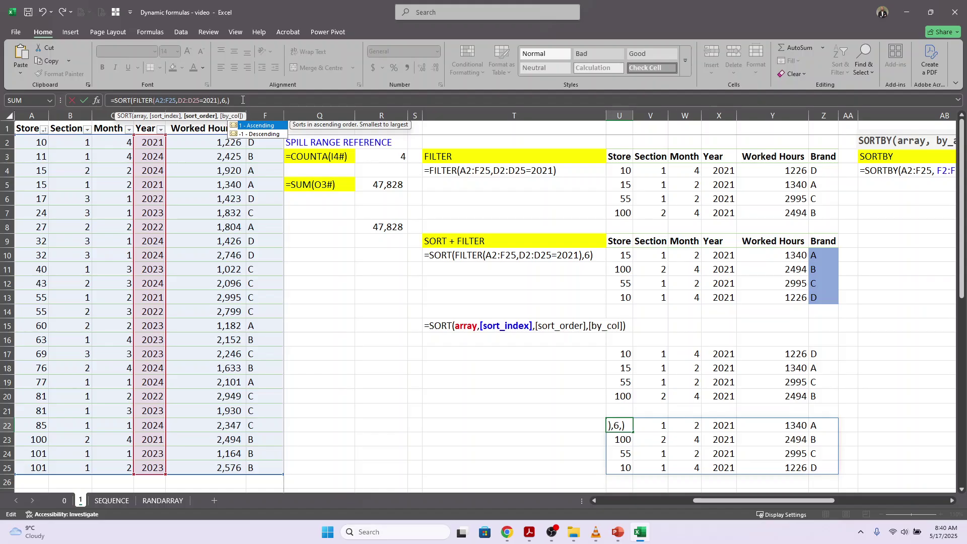
{"action": "type", "text": "-1"}
{"action": "key", "text": "Return"}
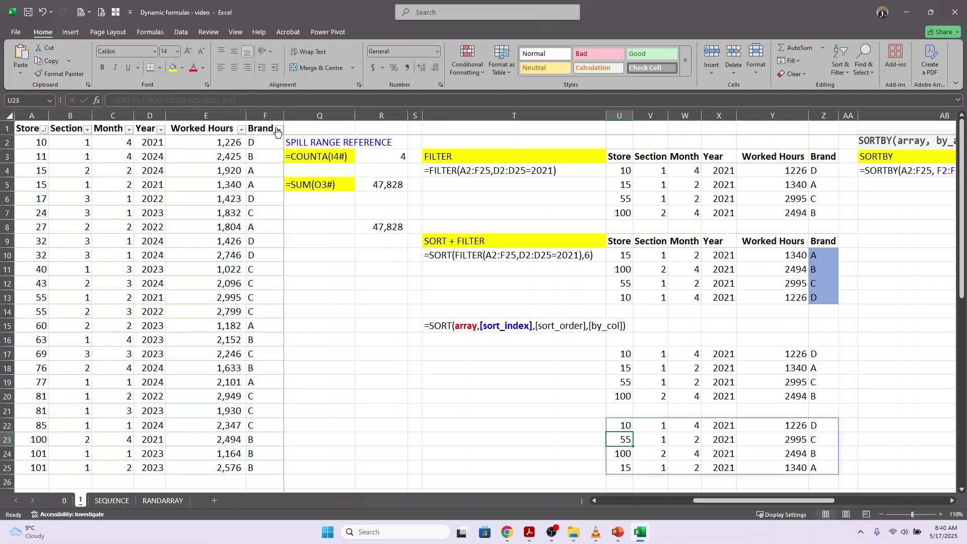
{"action": "left_click_drag", "start_coordinate": [825, 430], "coordinate": [825, 466]}
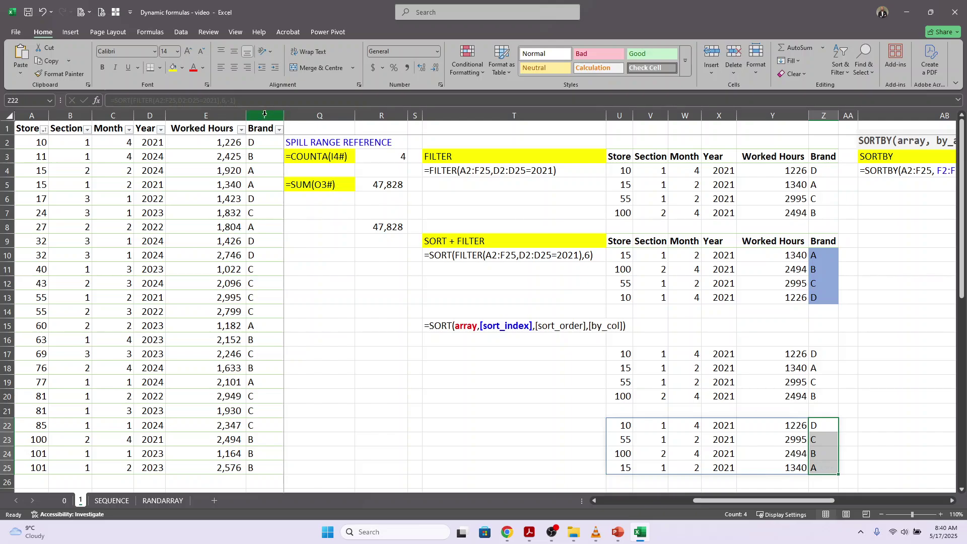
Set the sort order argument of the SORT formula in U22 to 1 for ascending.
{"action": "left_click", "coordinate": [624, 426]}
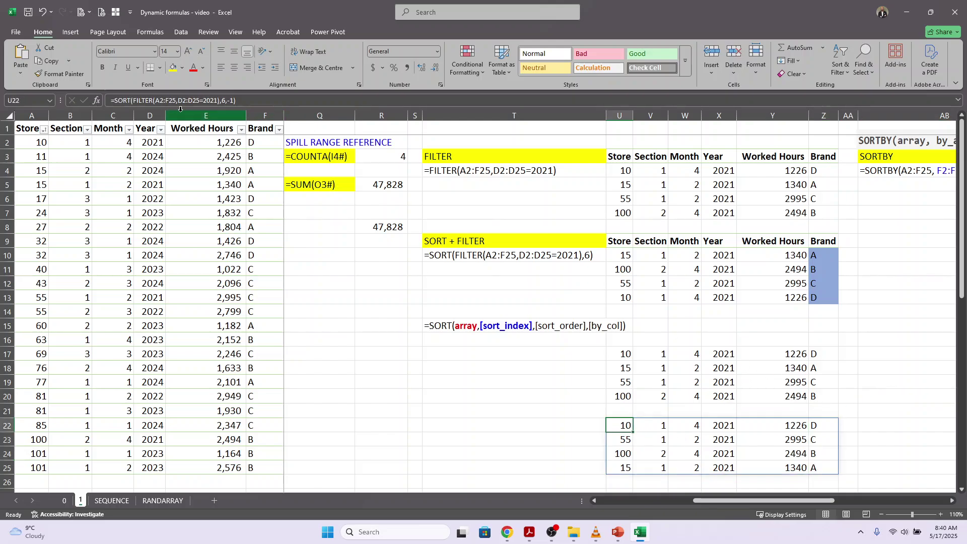
{"action": "left_click", "coordinate": [234, 100]}
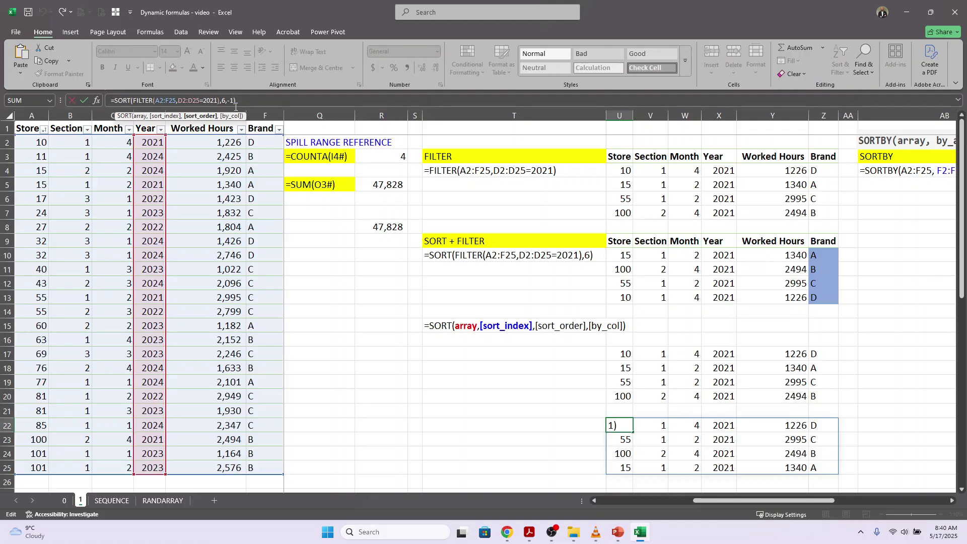
{"action": "key", "text": "BackSpace"}
{"action": "key", "text": "BackSpace"}
{"action": "type", "text": "1"}
{"action": "key", "text": "Return"}
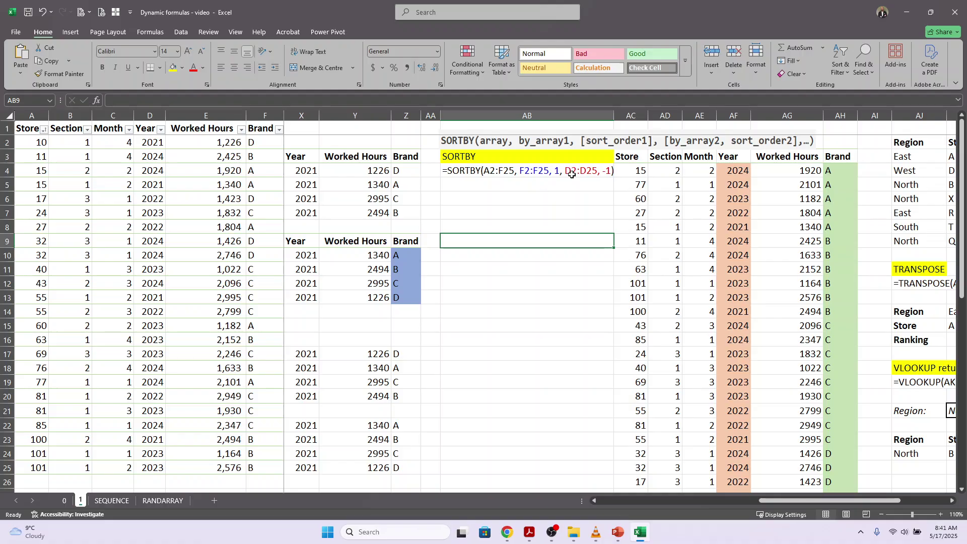
Examine the SORTBY formula in AC4 and the array, brand and year ranges it references.
{"action": "left_click", "coordinate": [630, 171]}
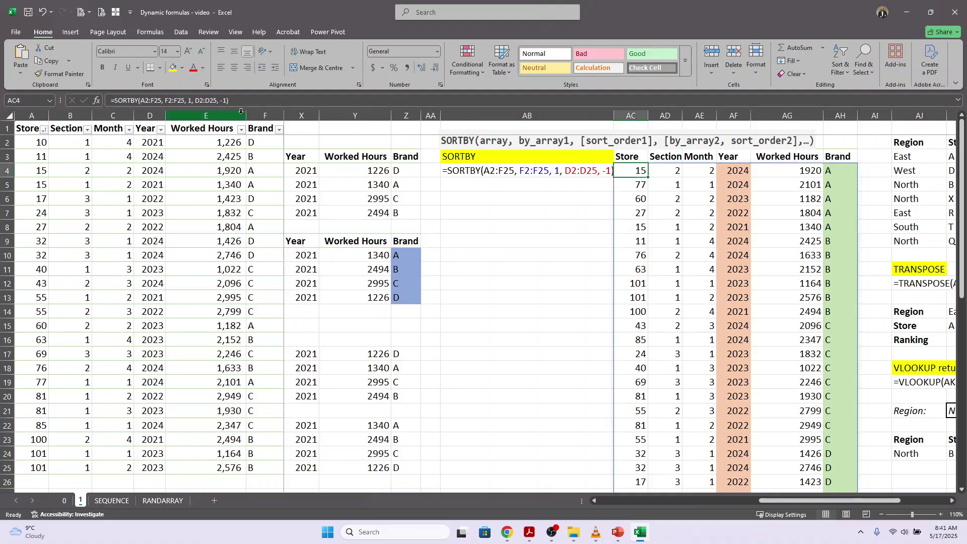
{"action": "left_click", "coordinate": [245, 101]}
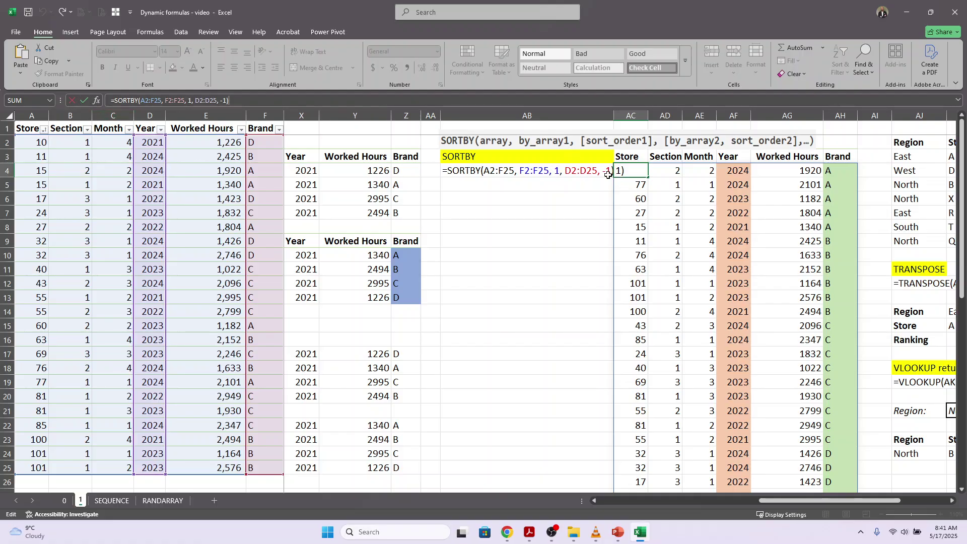
{"action": "key", "text": "ctrl+Return"}
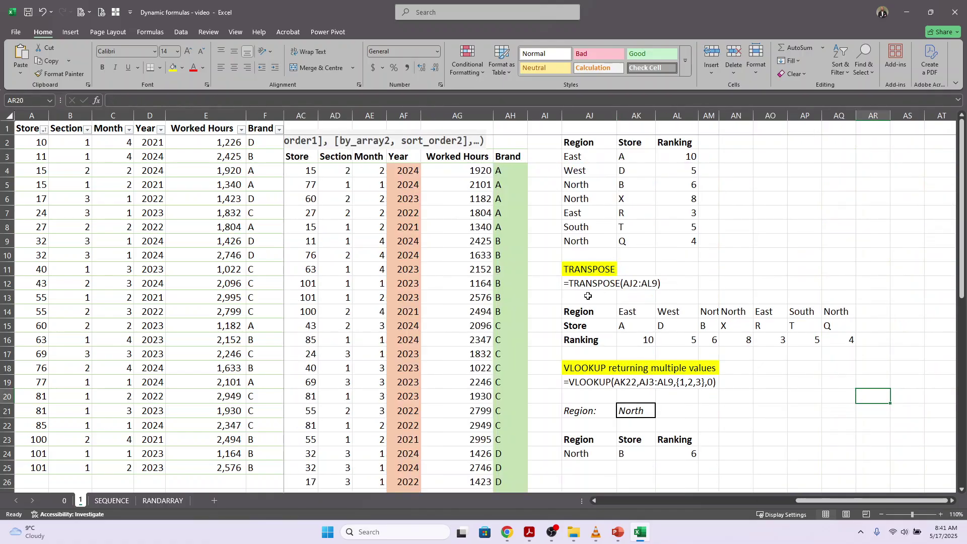
Examine the TRANSPOSE formula in AJ14 and the source table AJ2:AL9 it references.
{"action": "left_click", "coordinate": [587, 142]}
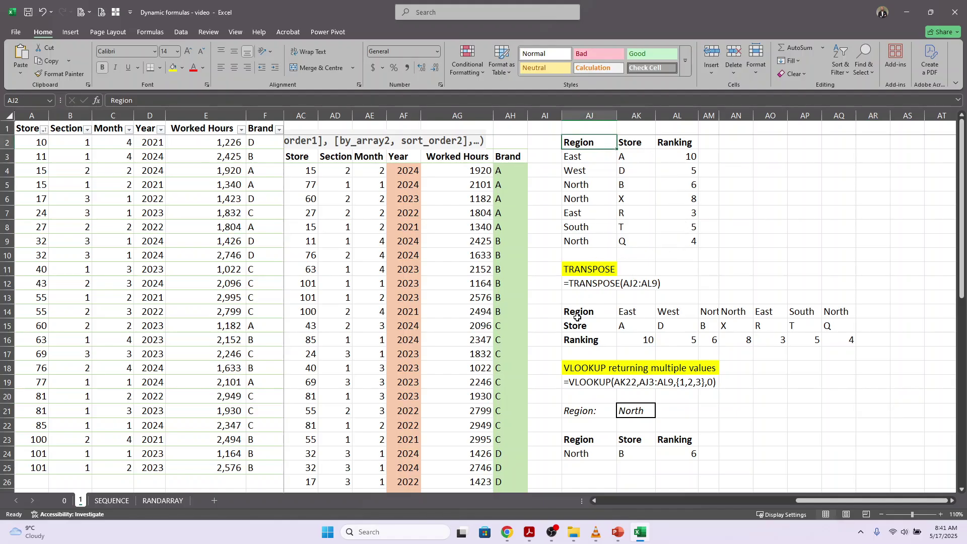
{"action": "left_click", "coordinate": [633, 313]}
{"action": "left_click", "coordinate": [575, 311]}
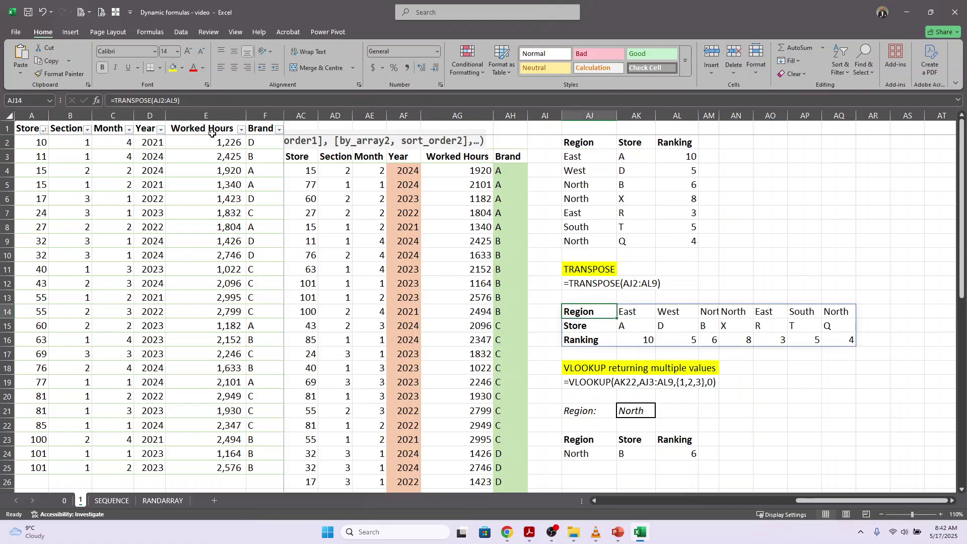
{"action": "left_click_drag", "start_coordinate": [191, 103], "coordinate": [62, 99]}
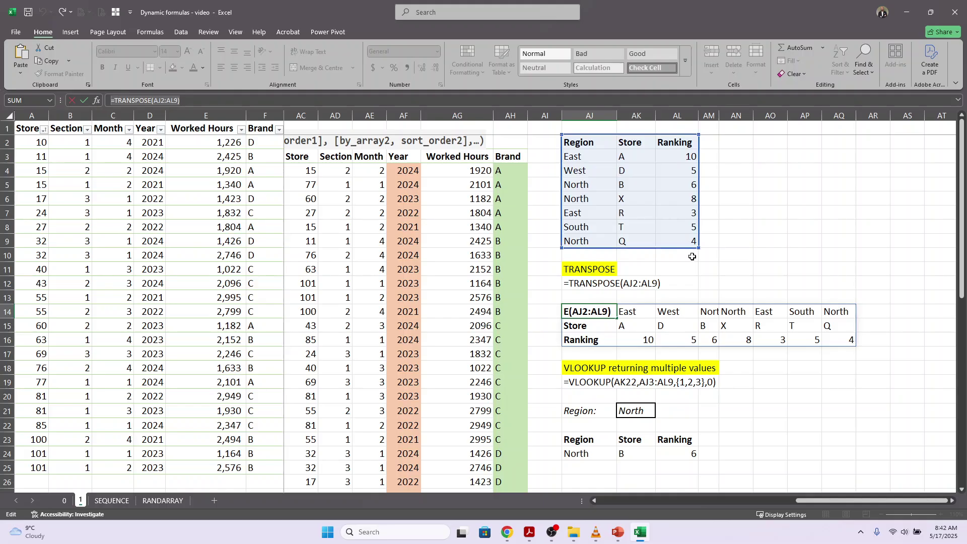
{"action": "left_click", "coordinate": [765, 144]}
{"action": "key", "text": "Escape"}
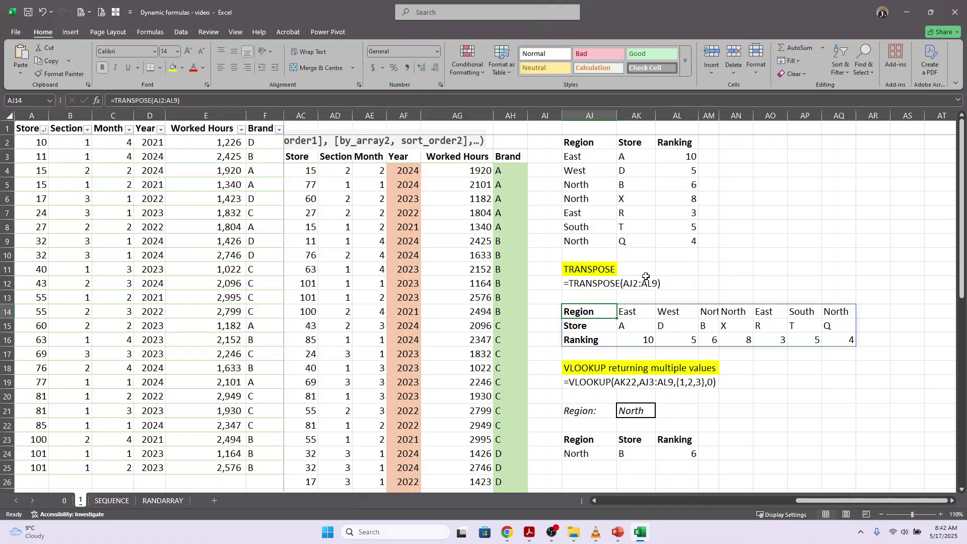
Copy the formula =TRANSPOSE(AJ2:AL9) from AJ14 and enter it in AO2.
{"action": "left_click", "coordinate": [203, 98]}
{"action": "key", "text": "Return"}
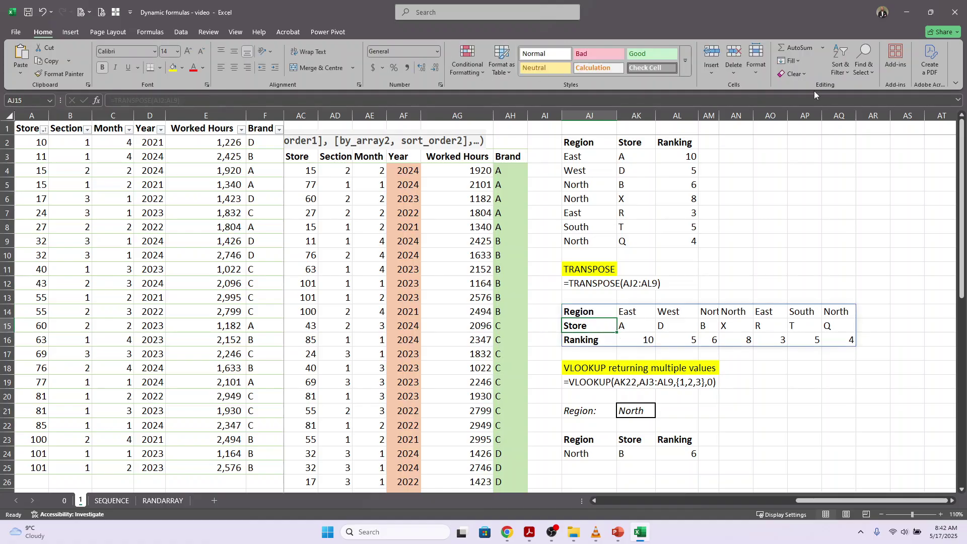
{"action": "left_click", "coordinate": [778, 141]}
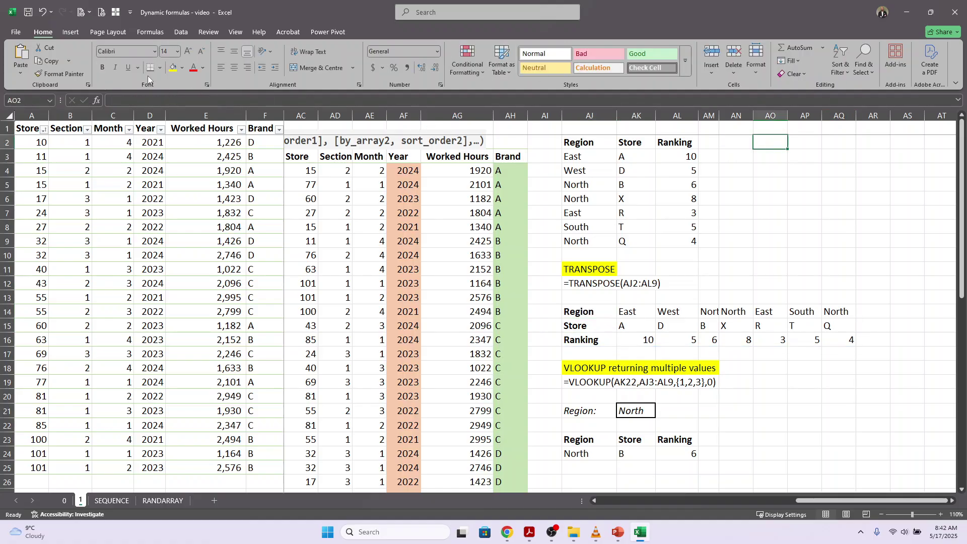
{"action": "left_click", "coordinate": [150, 101]}
{"action": "key", "text": "ctrl+v"}
{"action": "key", "text": "Return"}
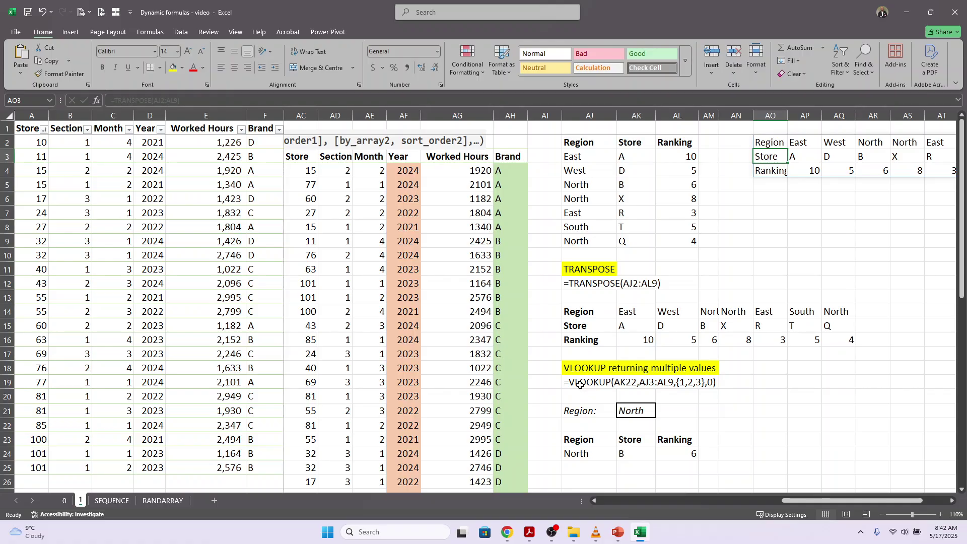
Examine the VLOOKUP formula in AJ24, its source table AJ3:AL9 and the region lookup cell AK21.
{"action": "left_click", "coordinate": [589, 383]}
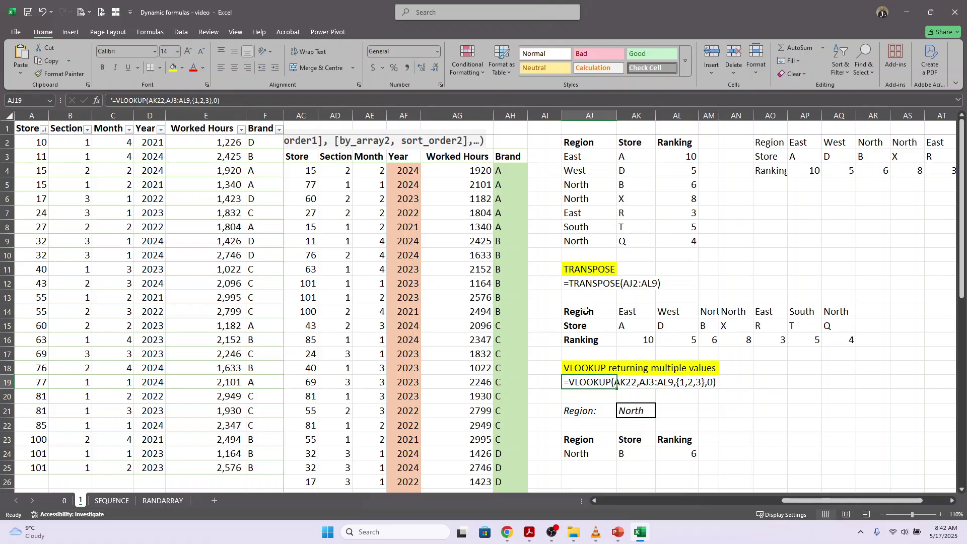
{"action": "left_click", "coordinate": [633, 416]}
{"action": "left_click", "coordinate": [594, 457]}
{"action": "left_click", "coordinate": [239, 98]}
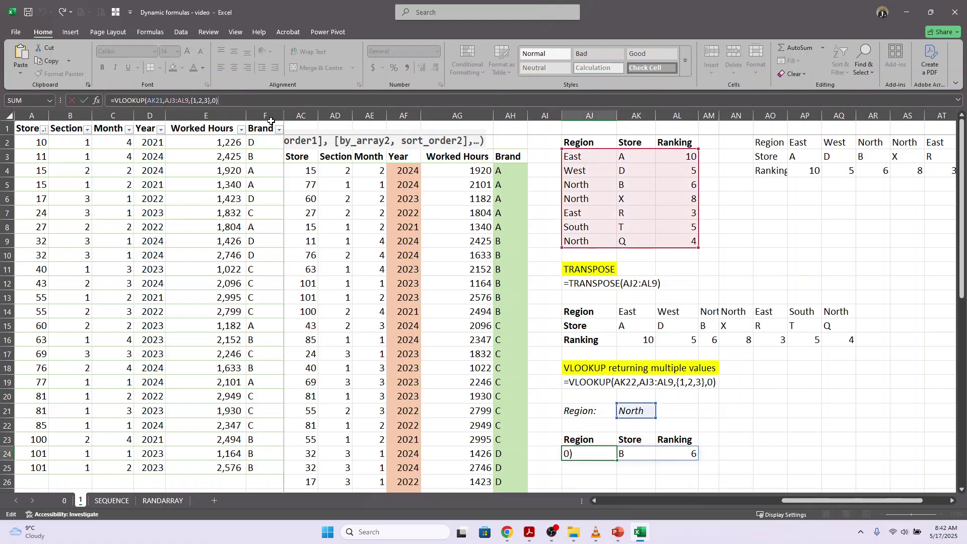
{"action": "key", "text": "Escape"}
{"action": "left_click", "coordinate": [639, 409]}
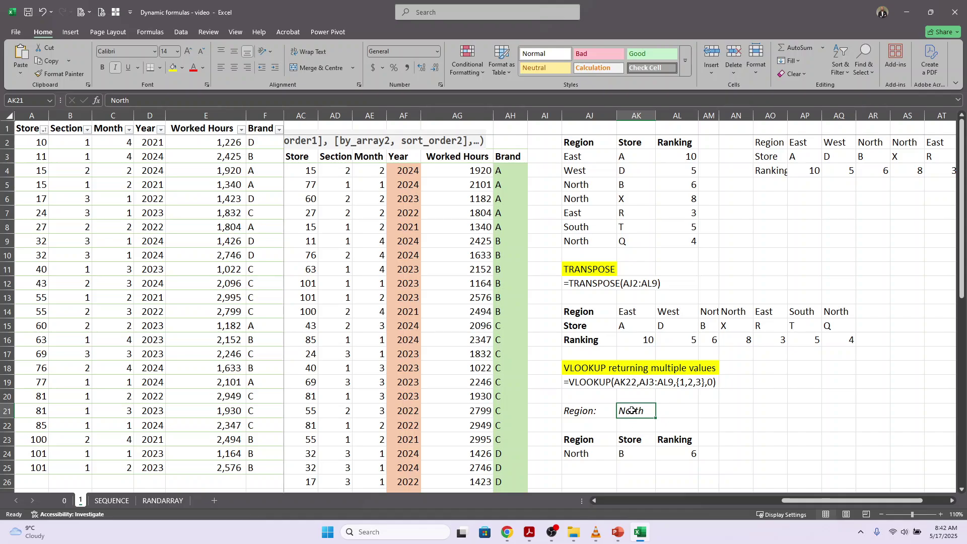
Review the {1,2,3} column index array in the AJ24 VLOOKUP formula and check the spilled store cell AK24.
{"action": "left_click", "coordinate": [593, 455]}
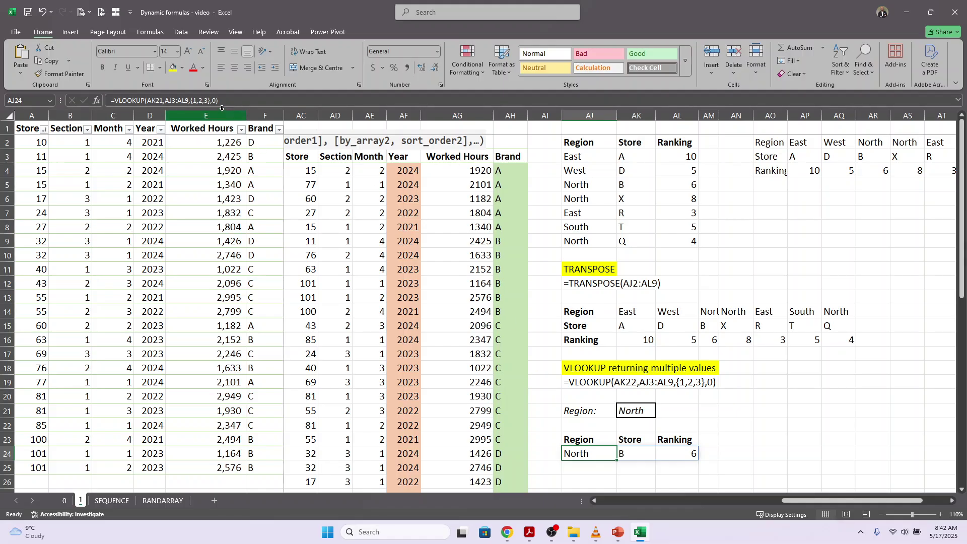
{"action": "left_click", "coordinate": [240, 99]}
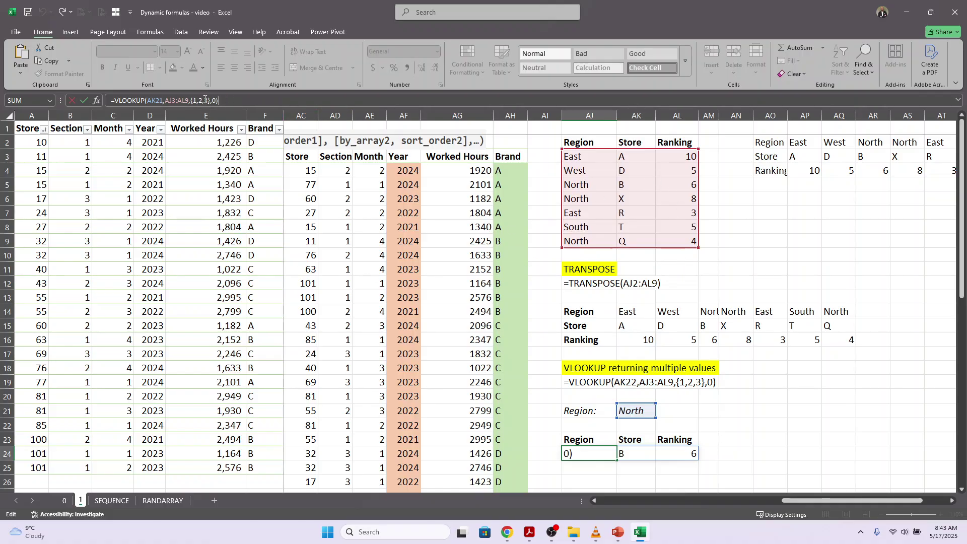
{"action": "key", "text": "Return"}
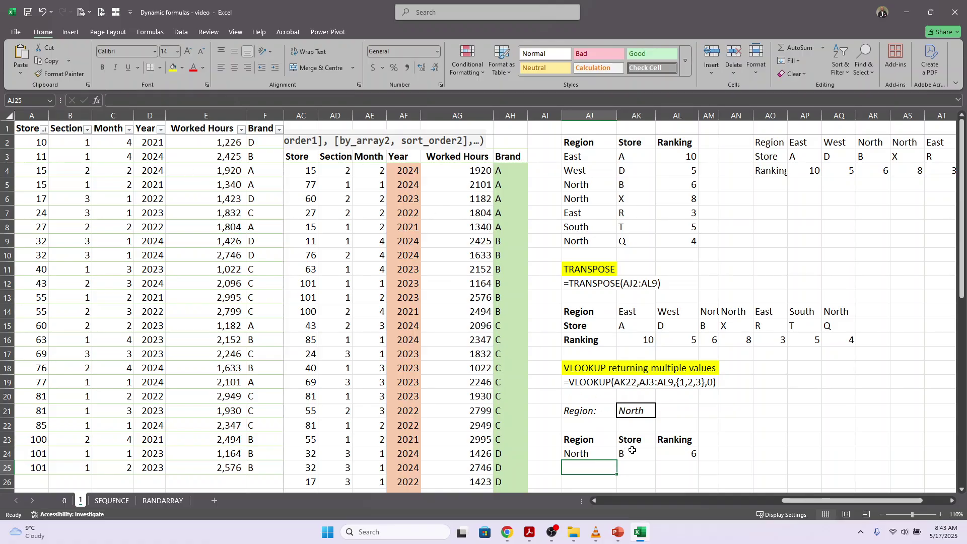
{"action": "left_click", "coordinate": [574, 454]}
{"action": "left_click", "coordinate": [233, 99]}
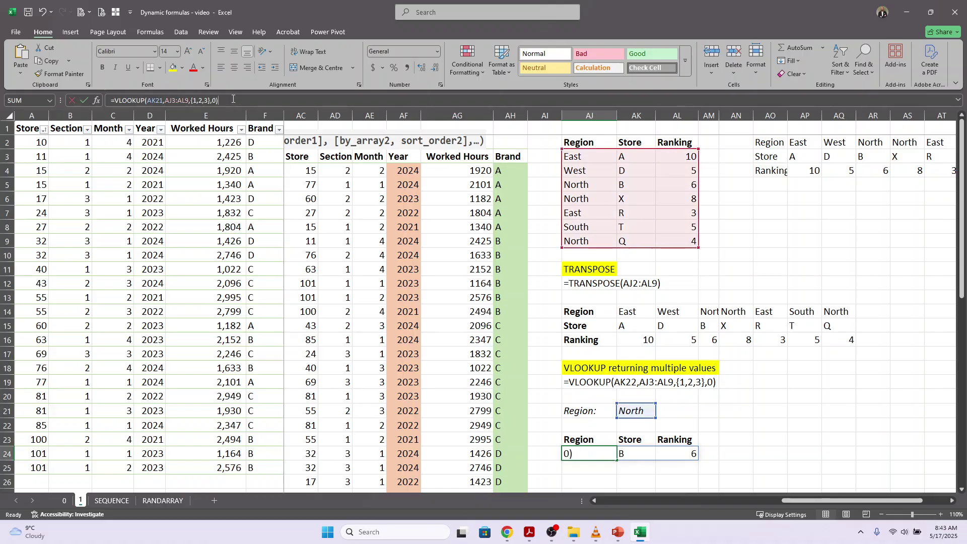
{"action": "key", "text": "Return"}
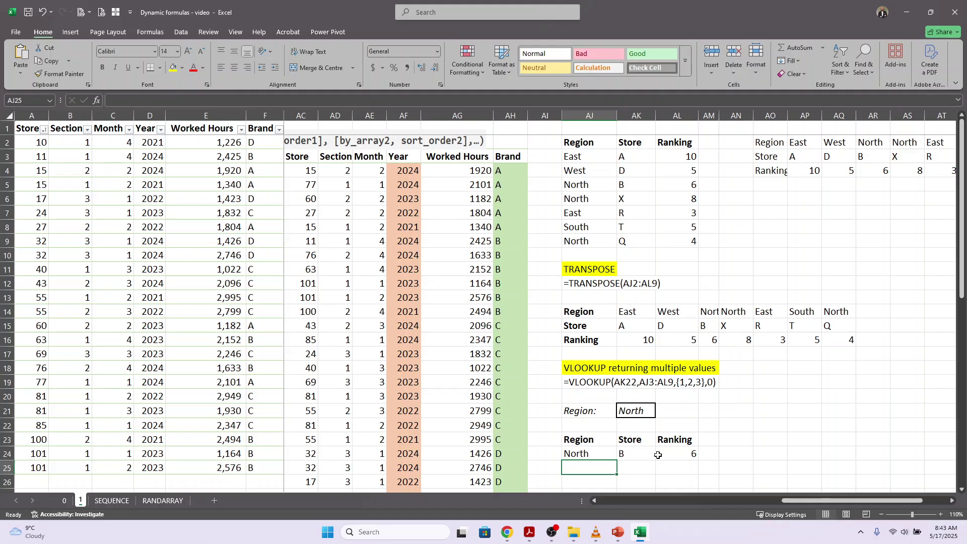
{"action": "left_click", "coordinate": [641, 453]}
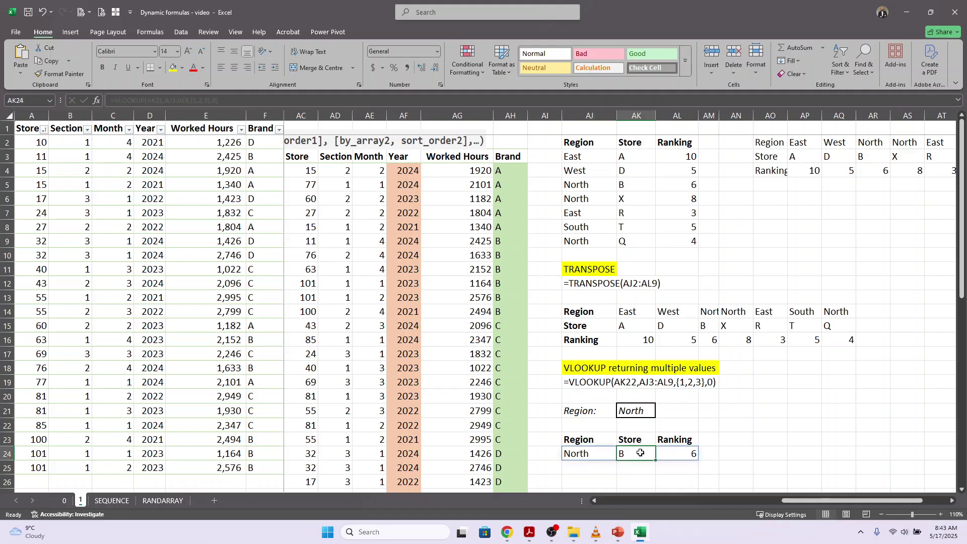
Go to the SEQUENCE sheet and examine the SEQUENCE formulas in C4, C6 and P4.
{"action": "key", "text": "ctrl+Page_Down"}
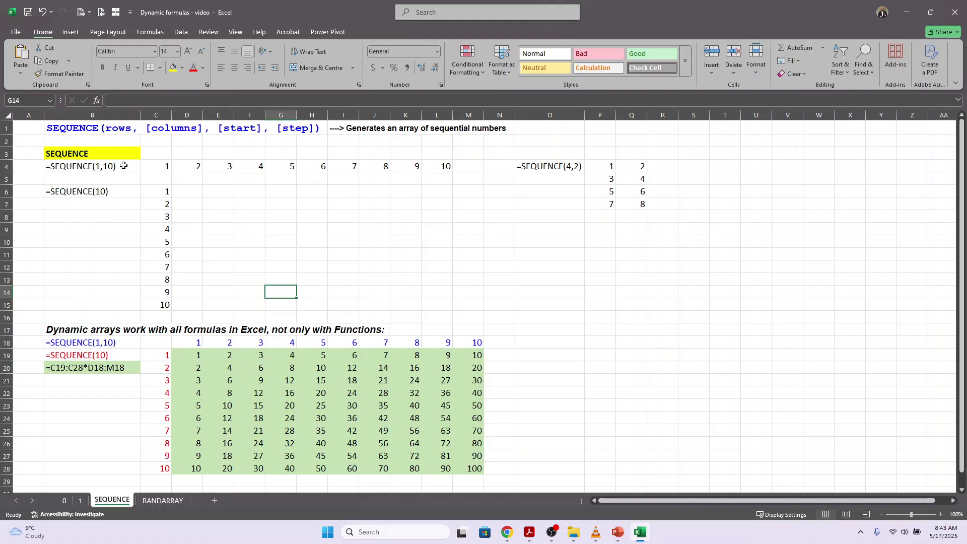
{"action": "left_click", "coordinate": [107, 166]}
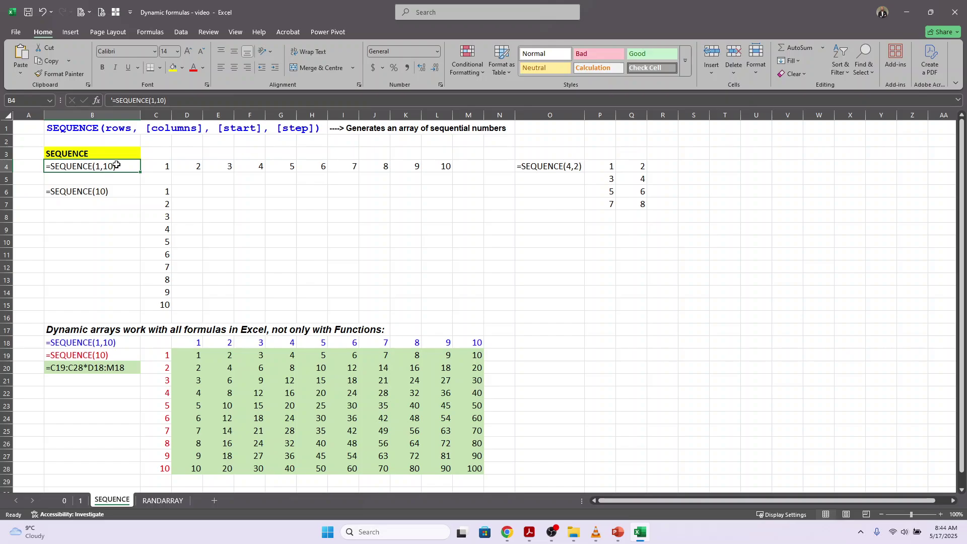
{"action": "left_click", "coordinate": [169, 165]}
{"action": "left_click", "coordinate": [176, 97]}
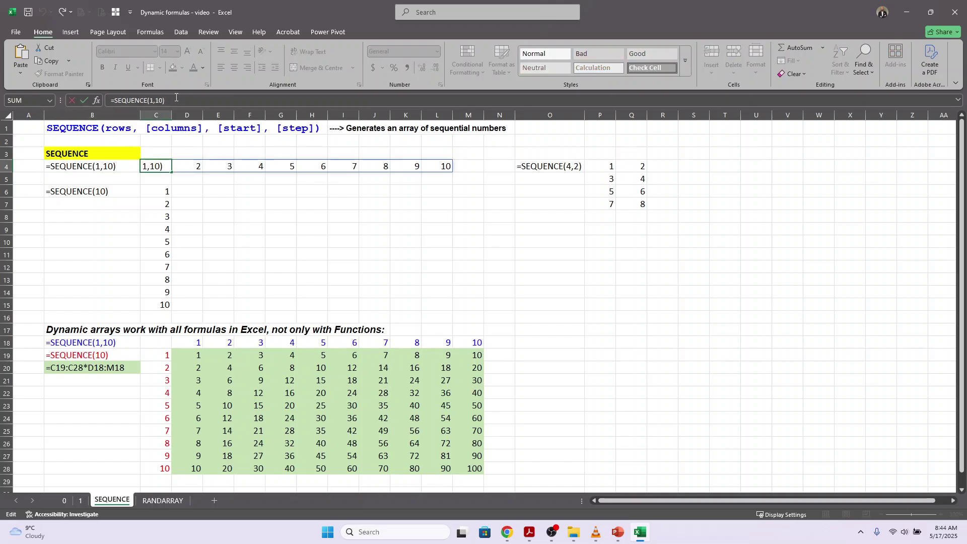
{"action": "key", "text": "Escape"}
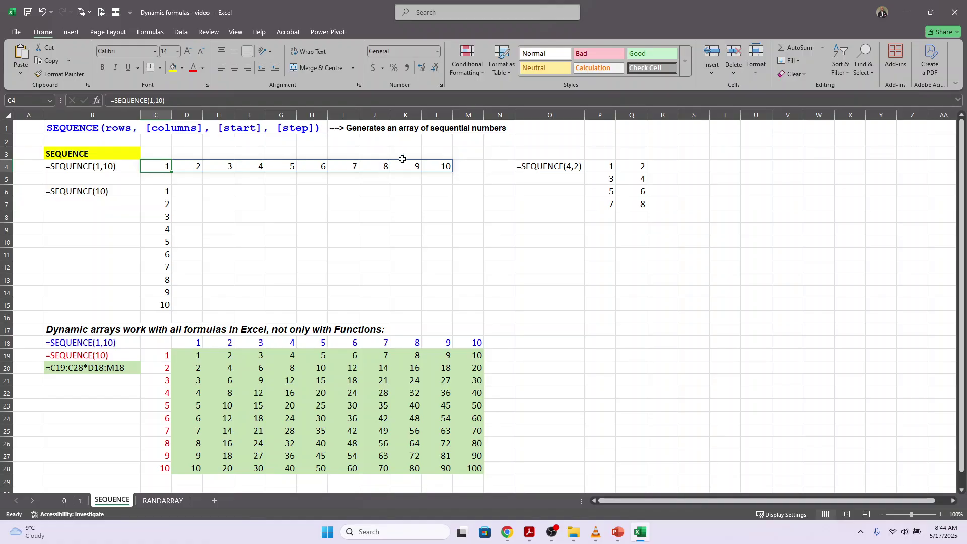
{"action": "left_click", "coordinate": [88, 192]}
{"action": "left_click", "coordinate": [161, 192]}
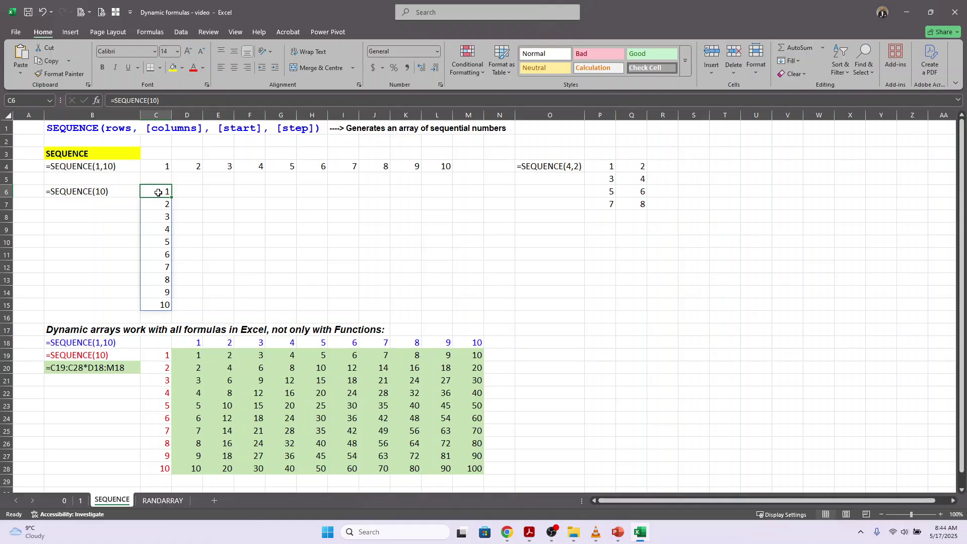
{"action": "left_click", "coordinate": [178, 99]}
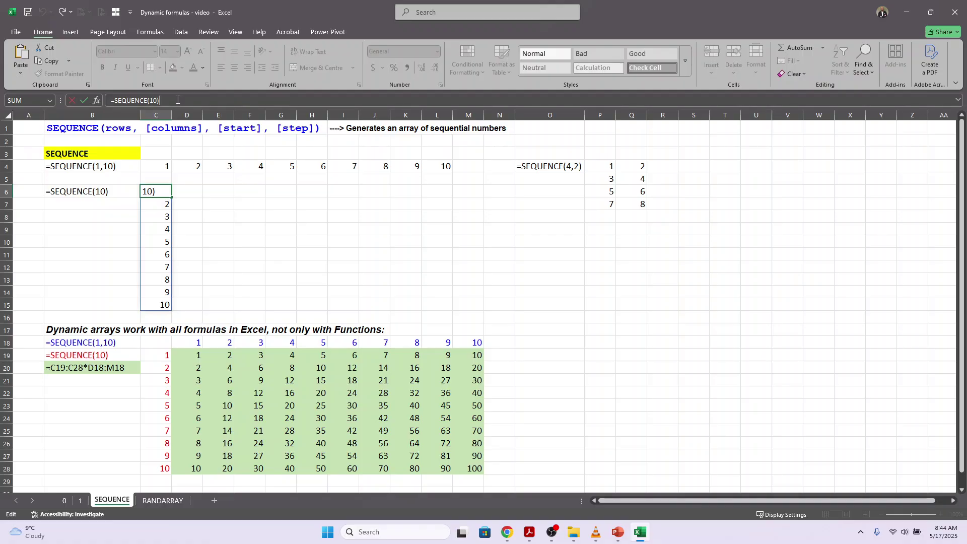
{"action": "key", "text": "Escape"}
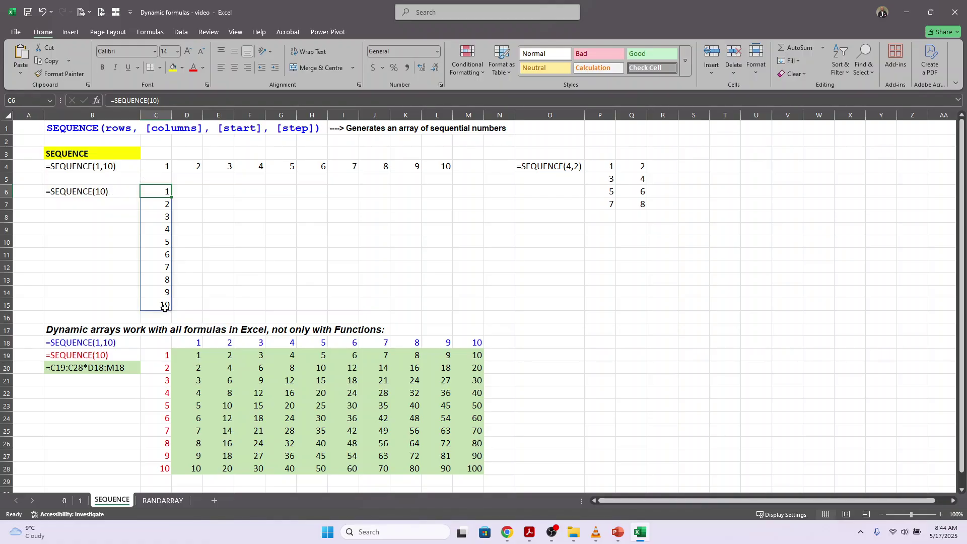
{"action": "left_click", "coordinate": [599, 166]}
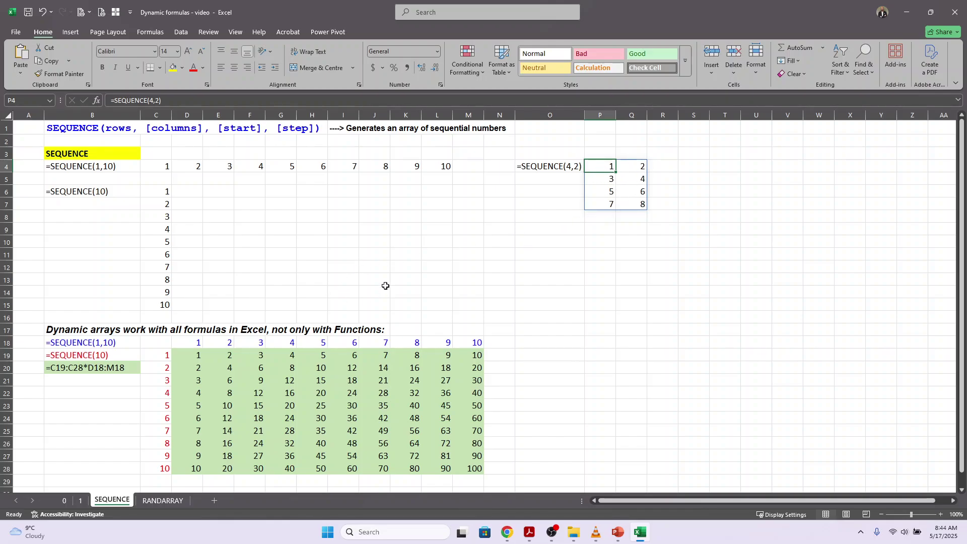
Examine the SEQUENCE headers in row 18 and column C and the formula in D19 that multiplies C19:C28 by D18:M18.
{"action": "scroll", "coordinate": [416, 278], "scroll_direction": "down", "scroll_amount": 2}
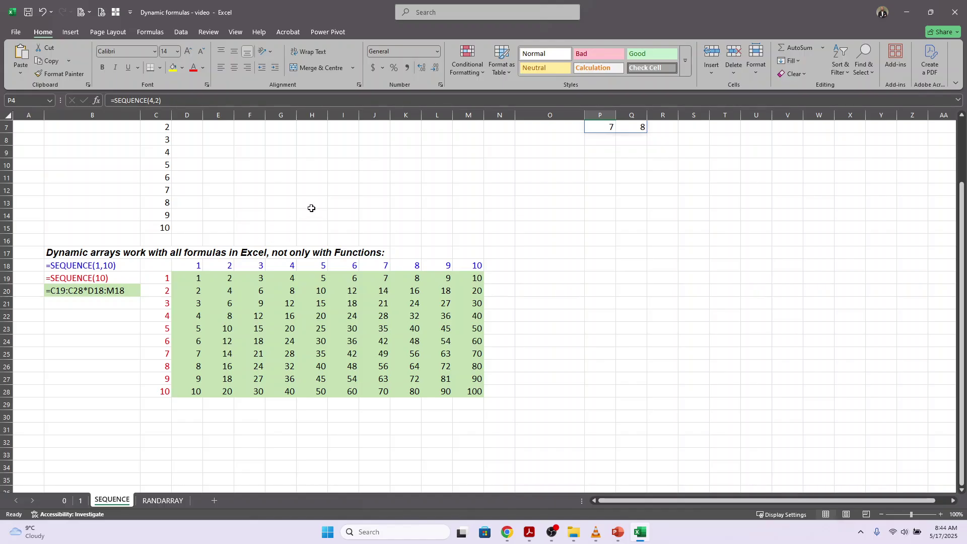
{"action": "scroll", "coordinate": [311, 210], "scroll_direction": "up", "scroll_amount": 1}
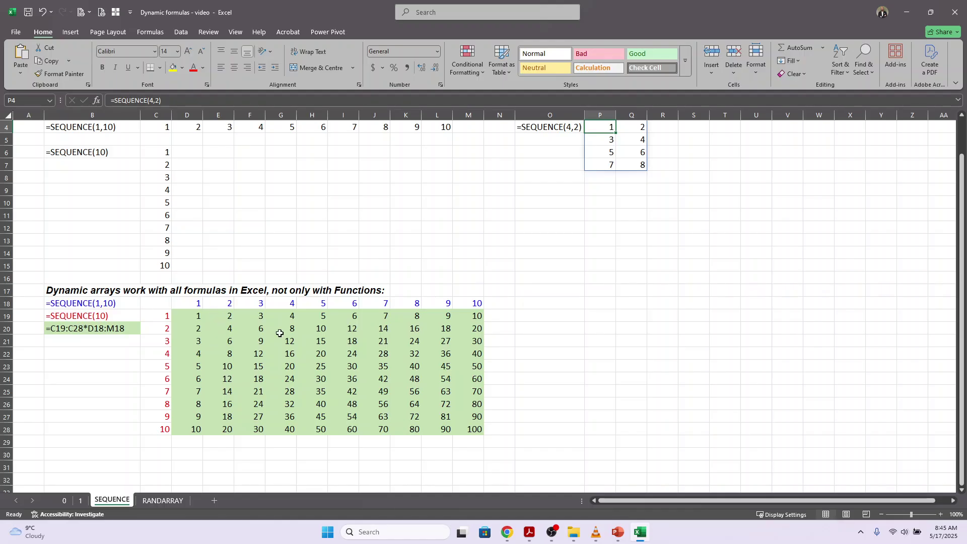
{"action": "left_click", "coordinate": [179, 306]}
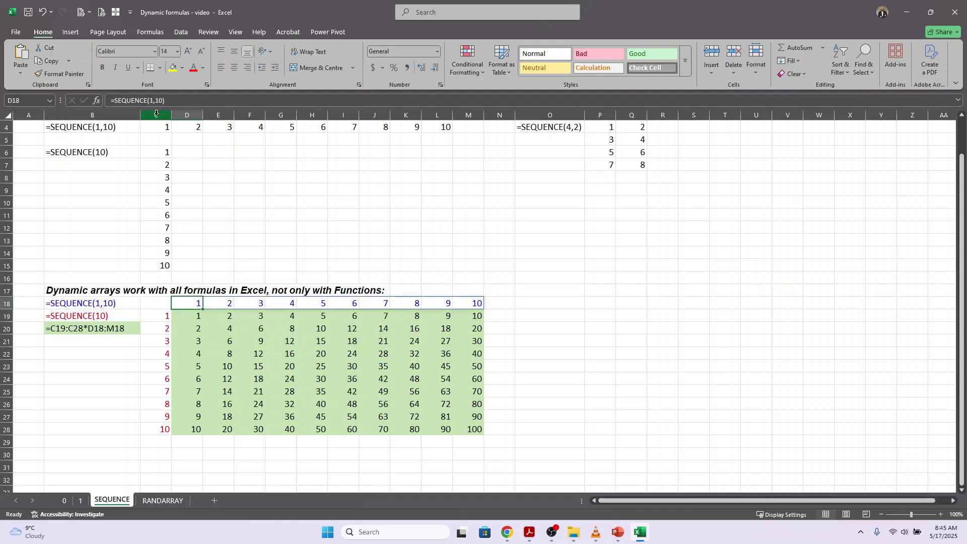
{"action": "key", "text": "F2"}
{"action": "key", "text": "Escape"}
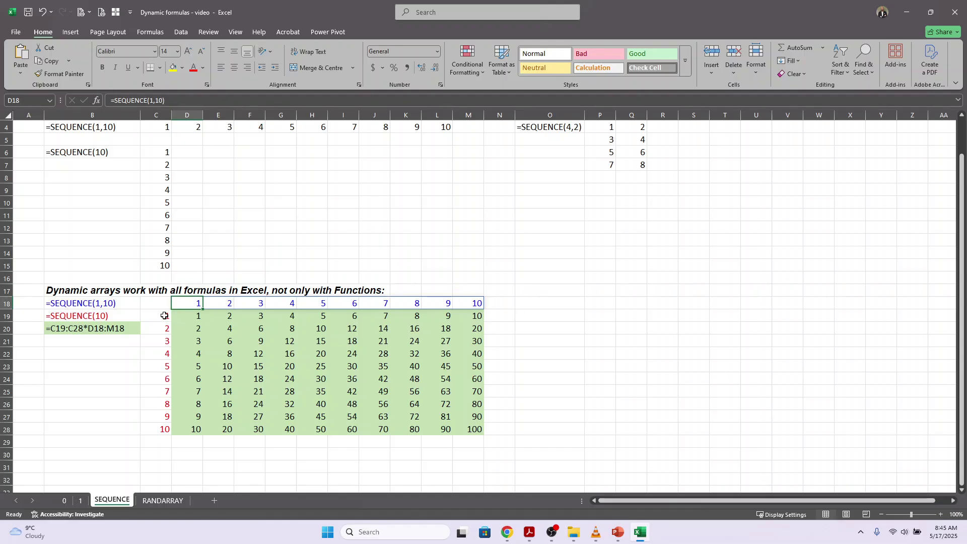
{"action": "left_click", "coordinate": [157, 329]}
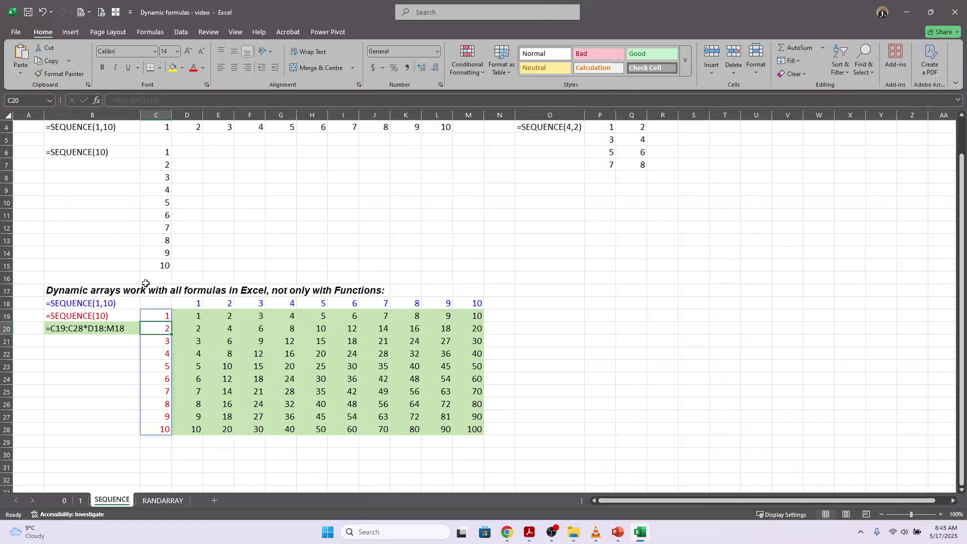
{"action": "left_click", "coordinate": [186, 315]}
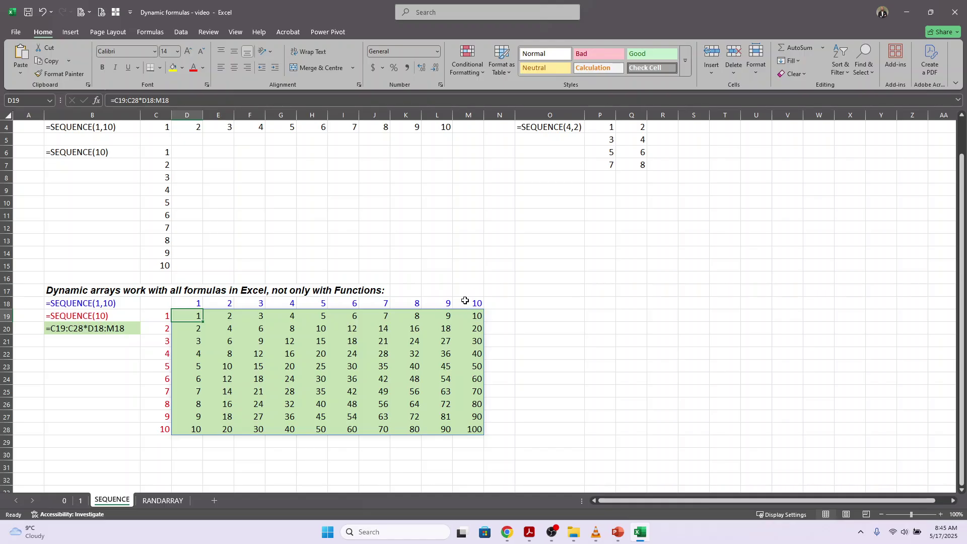
{"action": "left_click", "coordinate": [200, 100]}
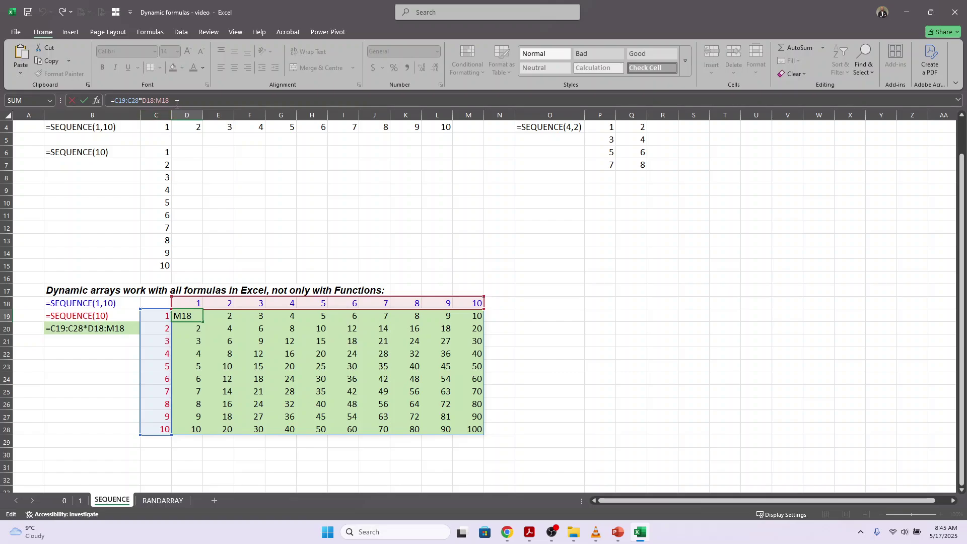
{"action": "key", "text": "Return"}
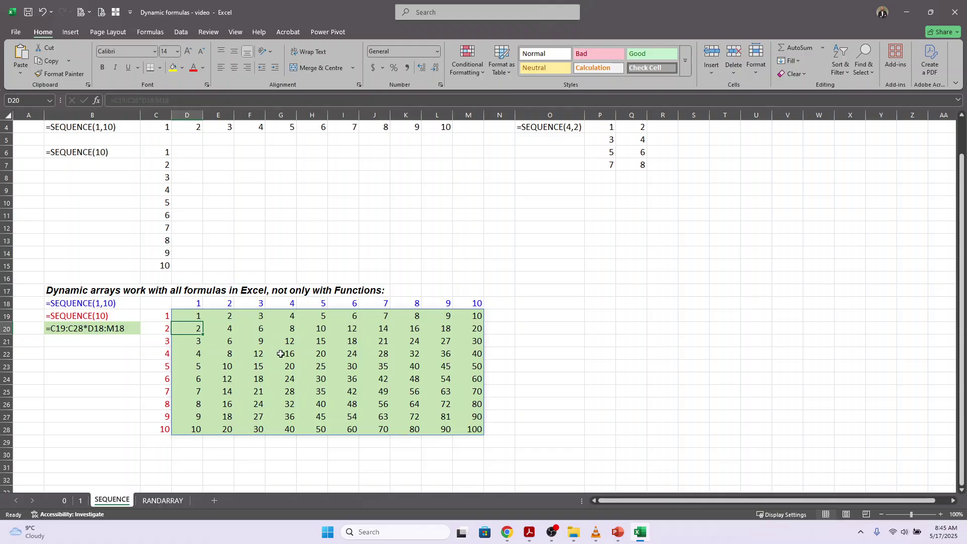
Compare the D19 multiplication formula with spilled cells G21, G22 and E19 and the formula text in B20.
{"action": "left_click", "coordinate": [193, 314]}
{"action": "left_click", "coordinate": [293, 338]}
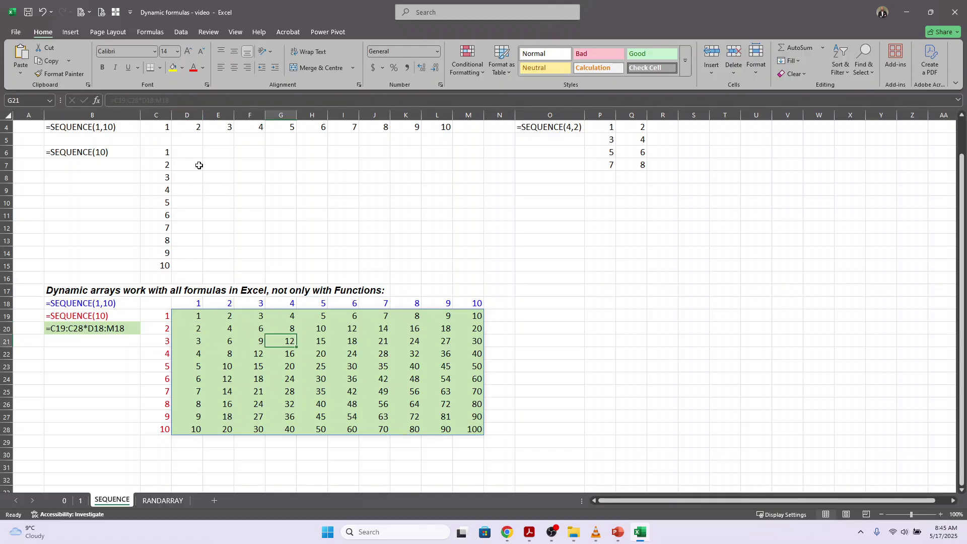
{"action": "left_click", "coordinate": [290, 353]}
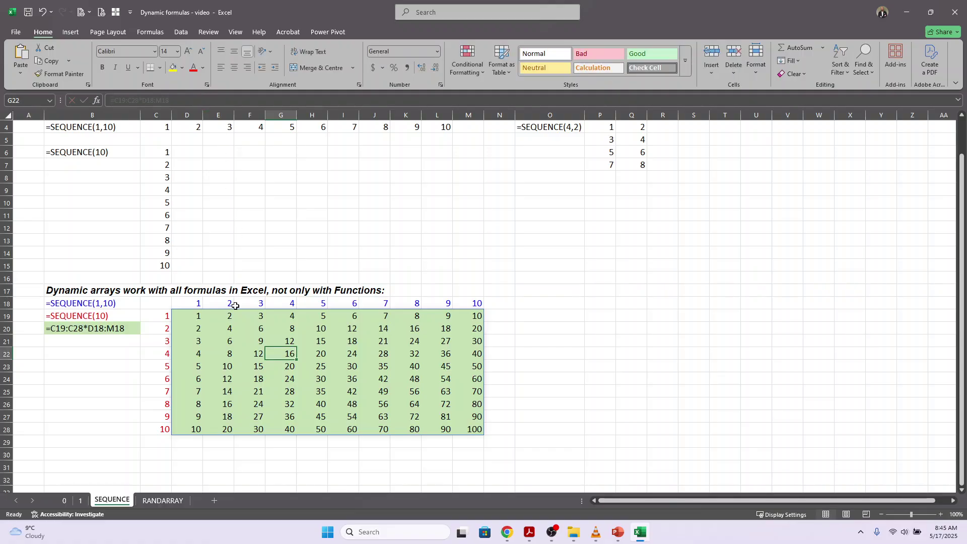
{"action": "left_click", "coordinate": [197, 316]}
{"action": "left_click", "coordinate": [193, 102]}
{"action": "key", "text": "Return"}
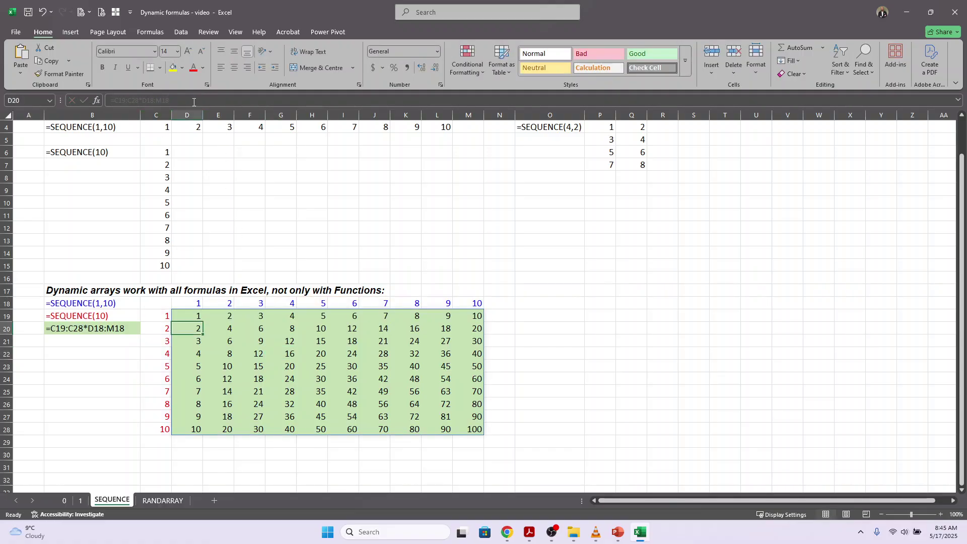
{"action": "left_click", "coordinate": [112, 326]}
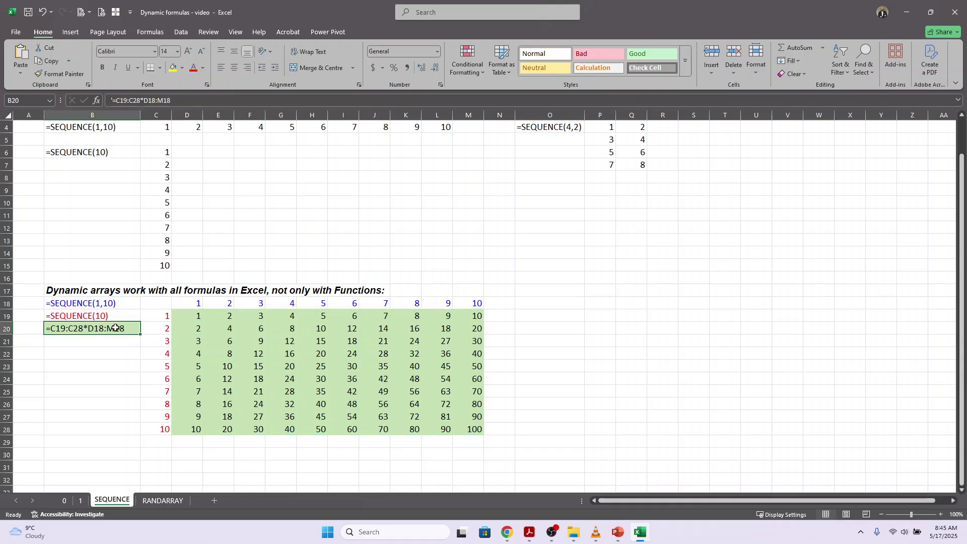
{"action": "left_click", "coordinate": [224, 322]}
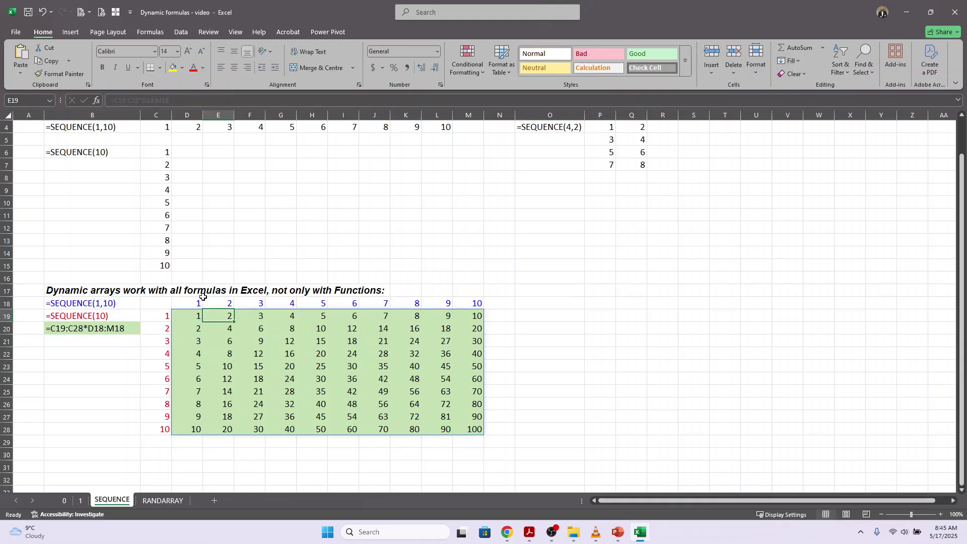
{"action": "left_click", "coordinate": [197, 316]}
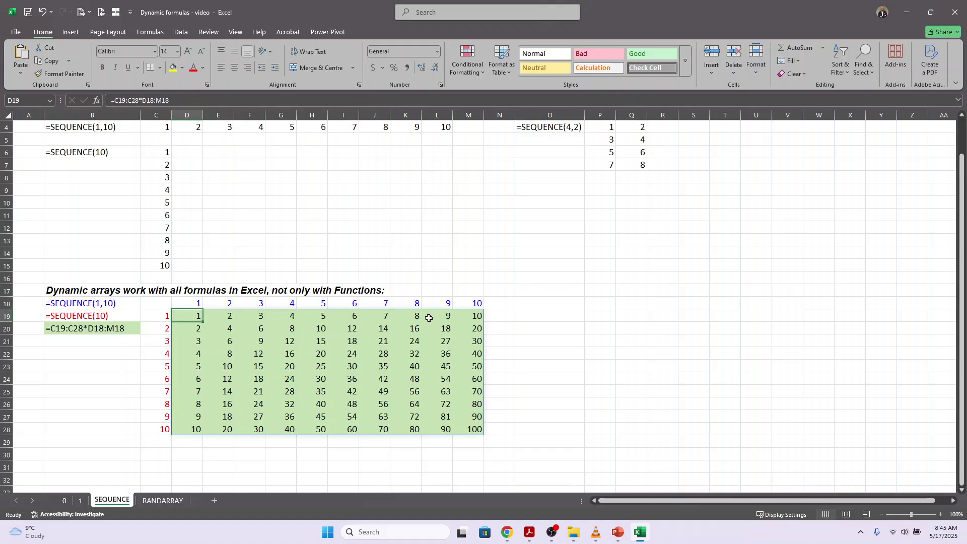
{"action": "left_click", "coordinate": [180, 101]}
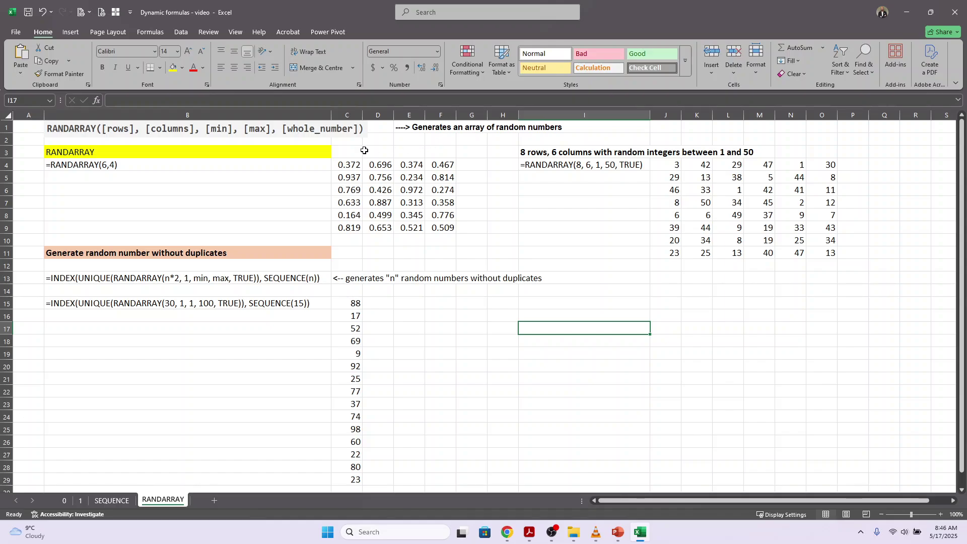
Check the formula text in B4, and re-enter =RANDARRAY(6,4) in C4 twice to regenerate its random decimals.
{"action": "left_click", "coordinate": [90, 165]}
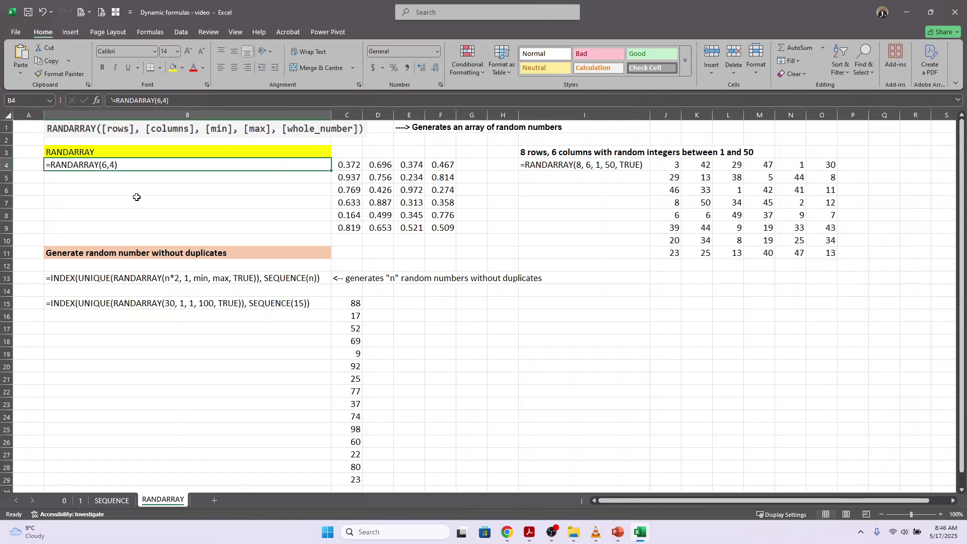
{"action": "left_click", "coordinate": [188, 101]}
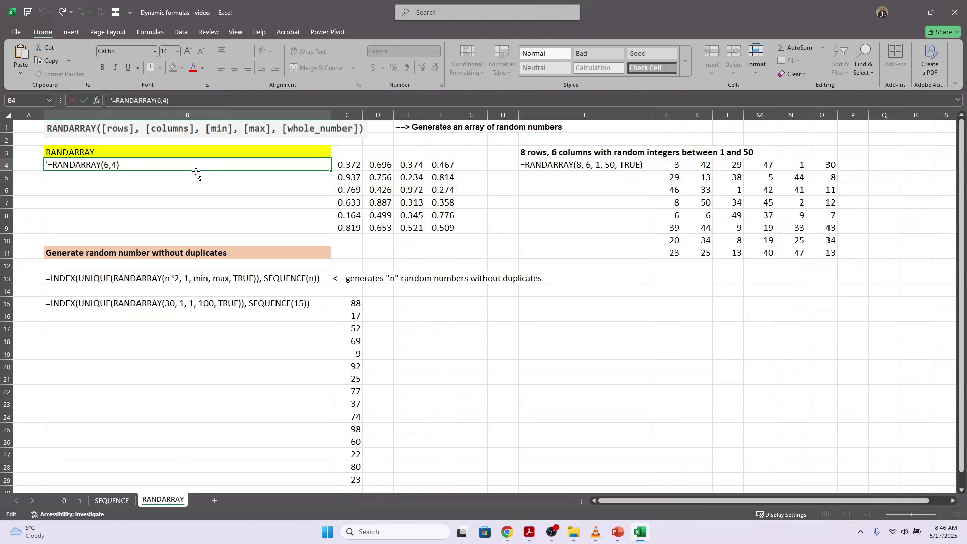
{"action": "left_click", "coordinate": [347, 165]}
{"action": "left_click", "coordinate": [184, 100]}
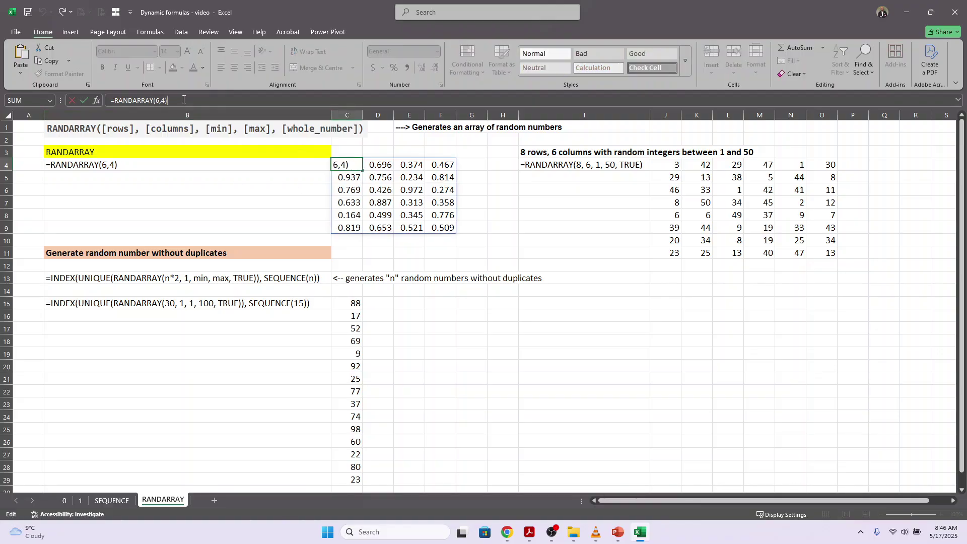
{"action": "key", "text": "Return"}
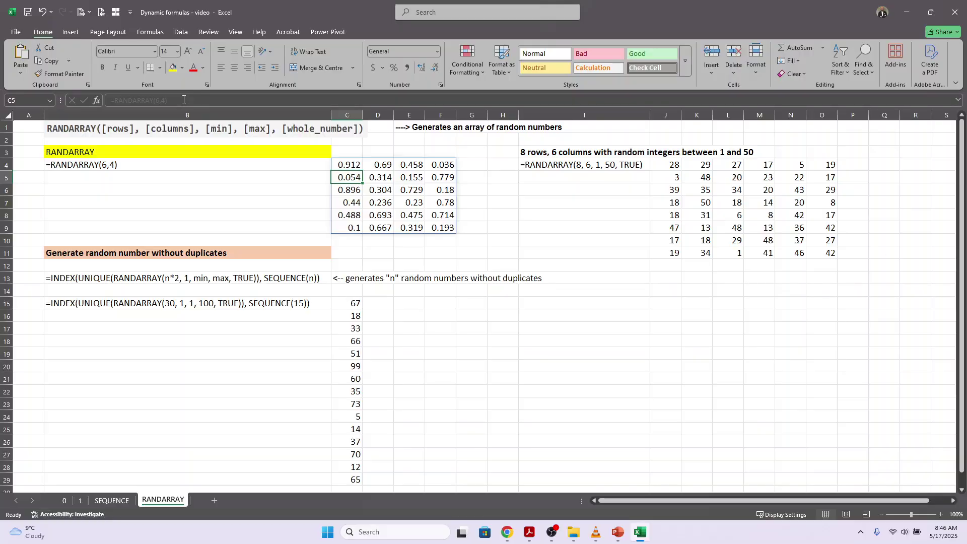
{"action": "left_click", "coordinate": [347, 165]}
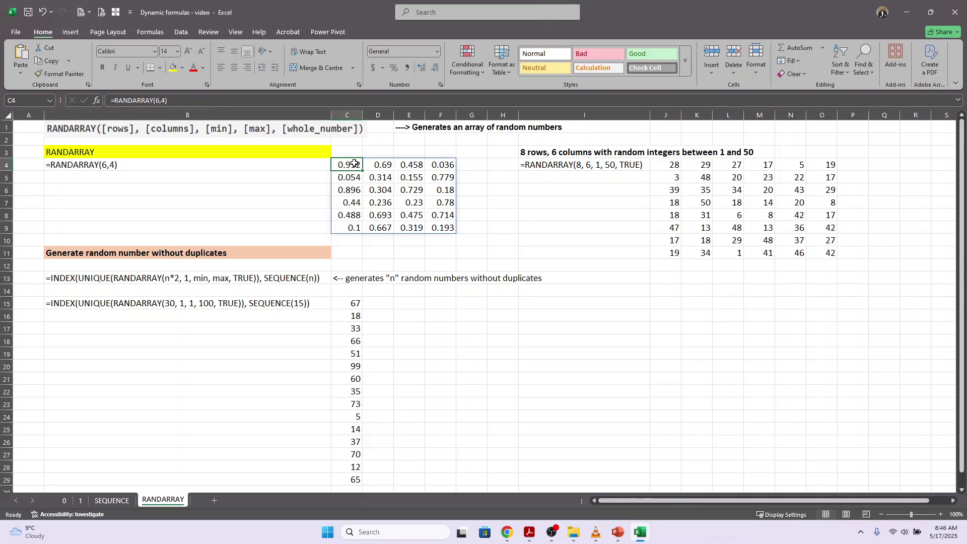
{"action": "left_click", "coordinate": [279, 95]}
{"action": "key", "text": "Return"}
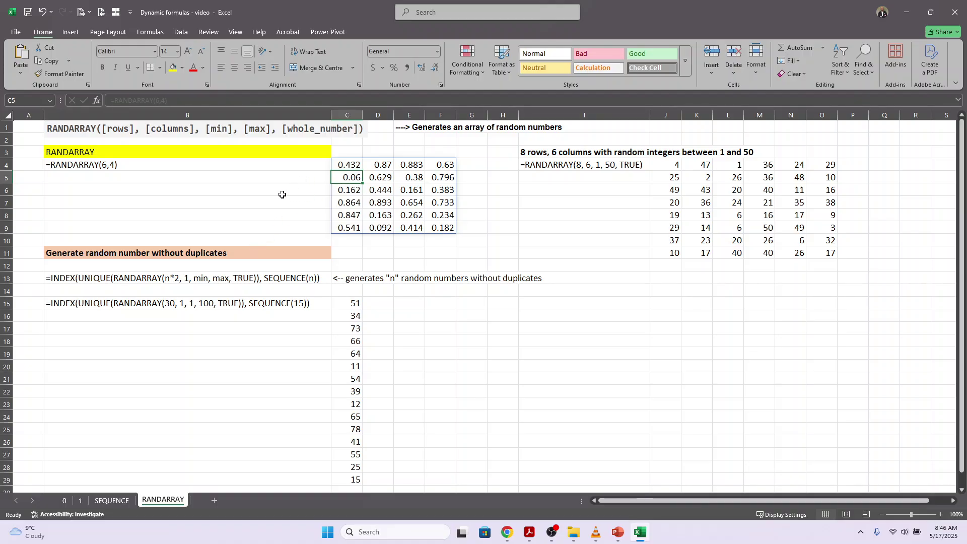
Re-enter =RANDARRAY(8, 6, 1, 50, TRUE) in J4 unchanged to regenerate the random integers.
{"action": "left_click", "coordinate": [672, 164]}
{"action": "left_click", "coordinate": [232, 96]}
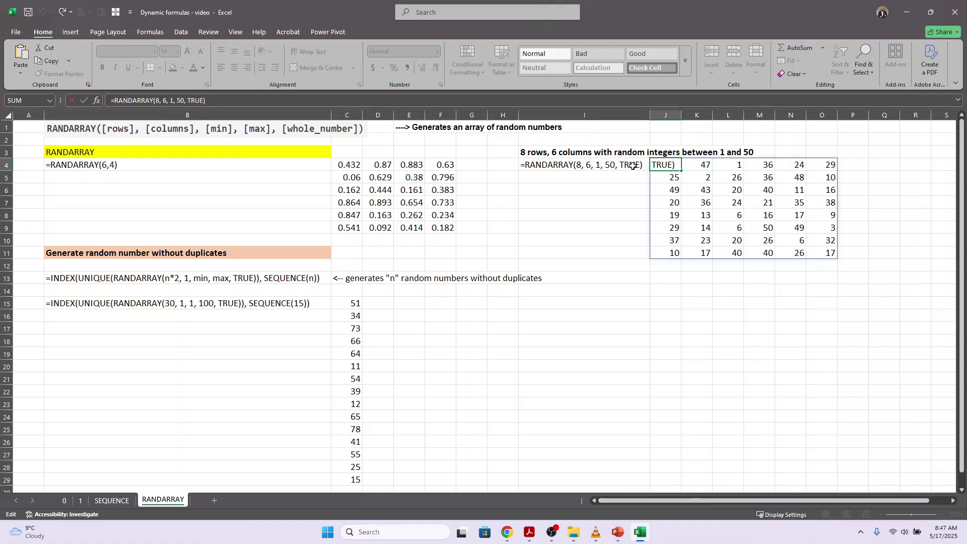
{"action": "key", "text": "Return"}
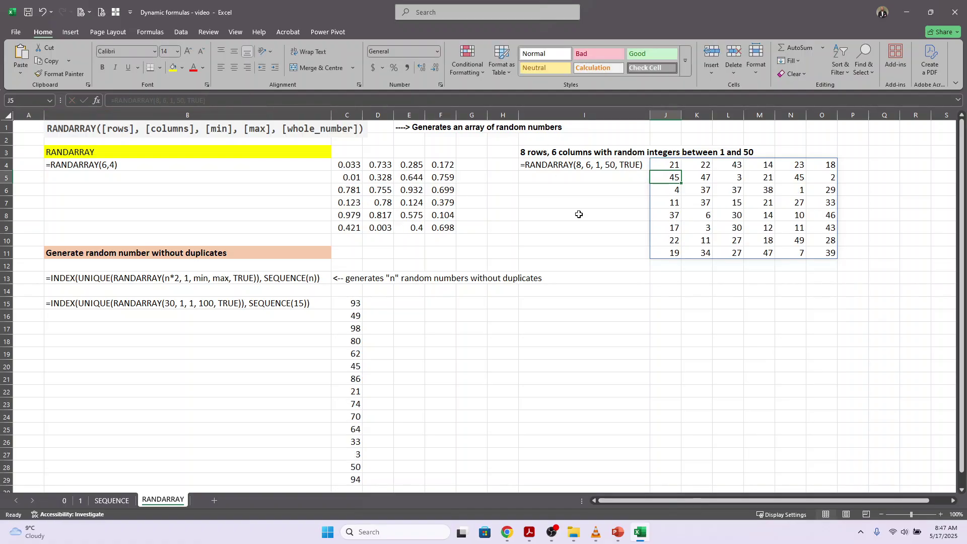
Examine the no-duplicates formula pattern in B13 and the INDEX, UNIQUE, RANDARRAY and SEQUENCE formula in C15 with its spilled numbers.
{"action": "left_click", "coordinate": [177, 282]}
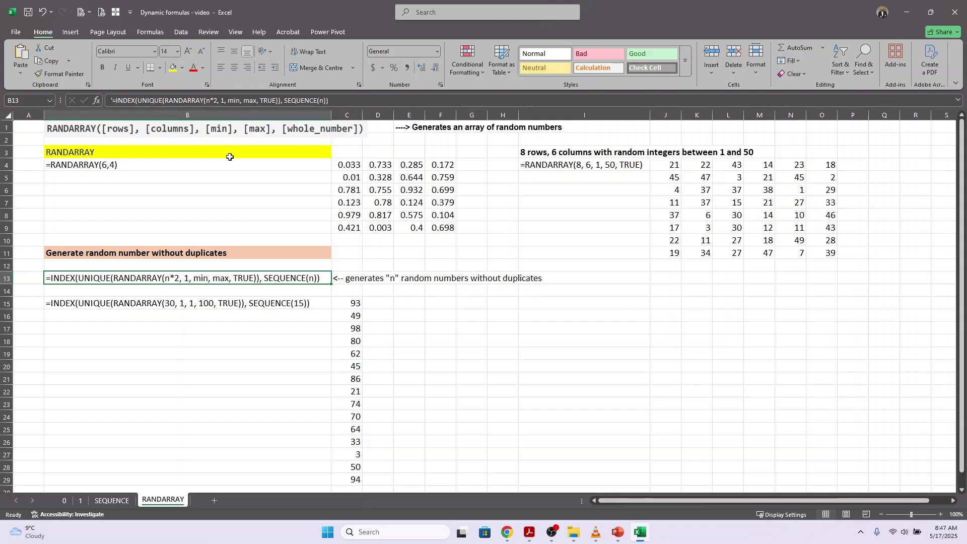
{"action": "left_click", "coordinate": [351, 304]}
{"action": "left_click", "coordinate": [333, 100]}
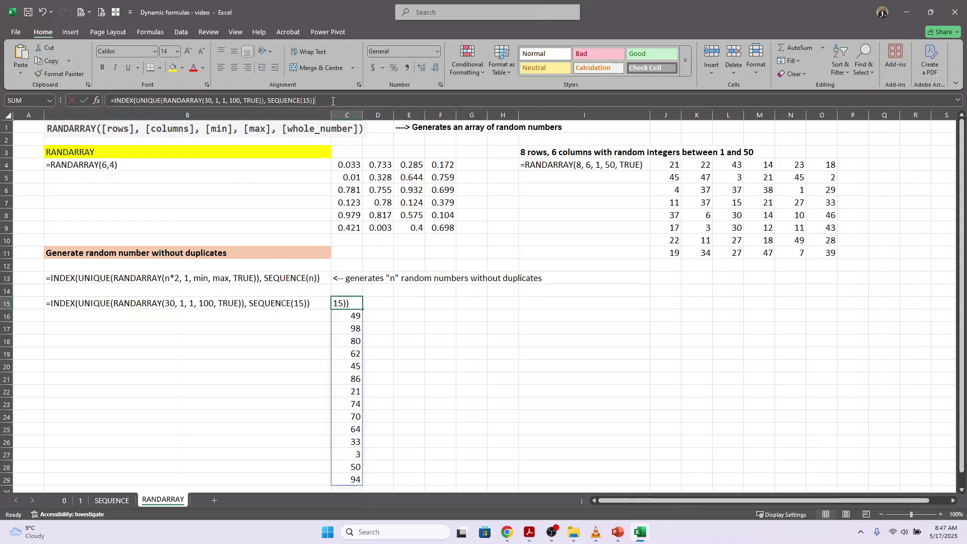
{"action": "key", "text": "Escape"}
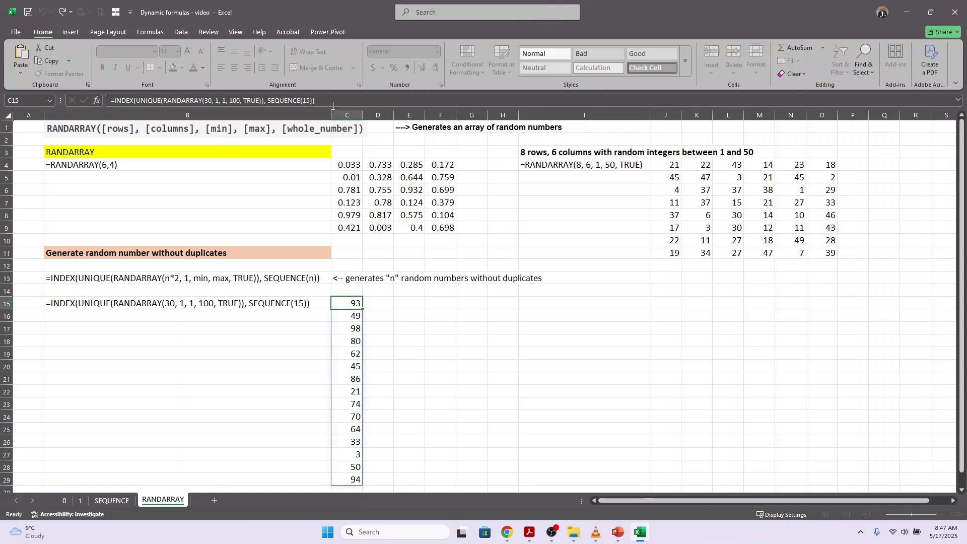
{"action": "left_click_drag", "start_coordinate": [350, 302], "coordinate": [363, 453]}
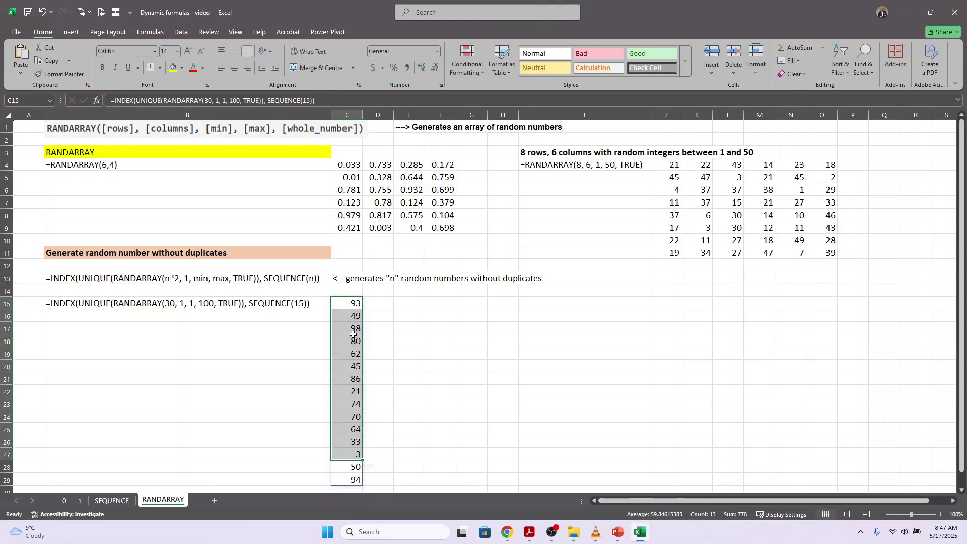
{"action": "left_click", "coordinate": [352, 303]}
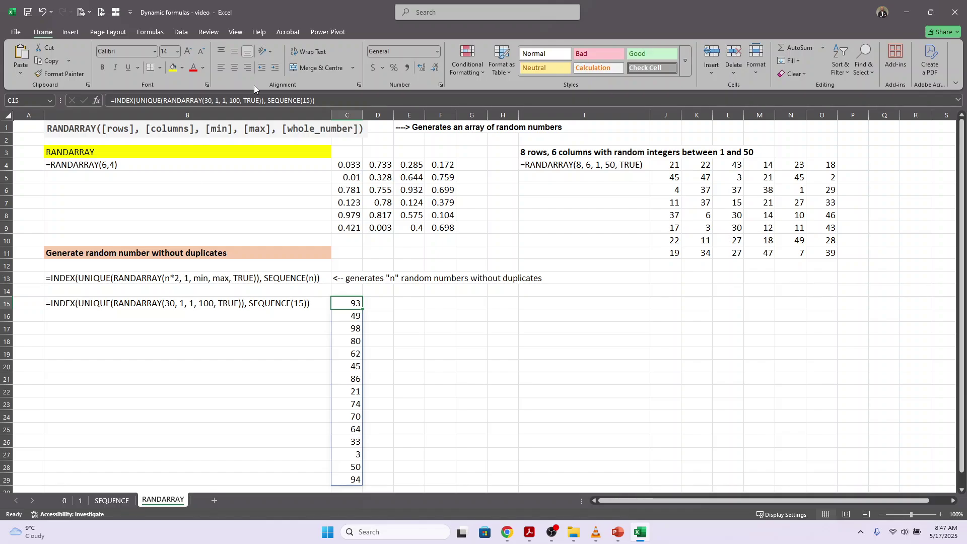
Re-enter the INDEX formula in C15 unchanged to regenerate the unique random numbers, and select C15:C29 to check their count.
{"action": "left_click", "coordinate": [336, 100]}
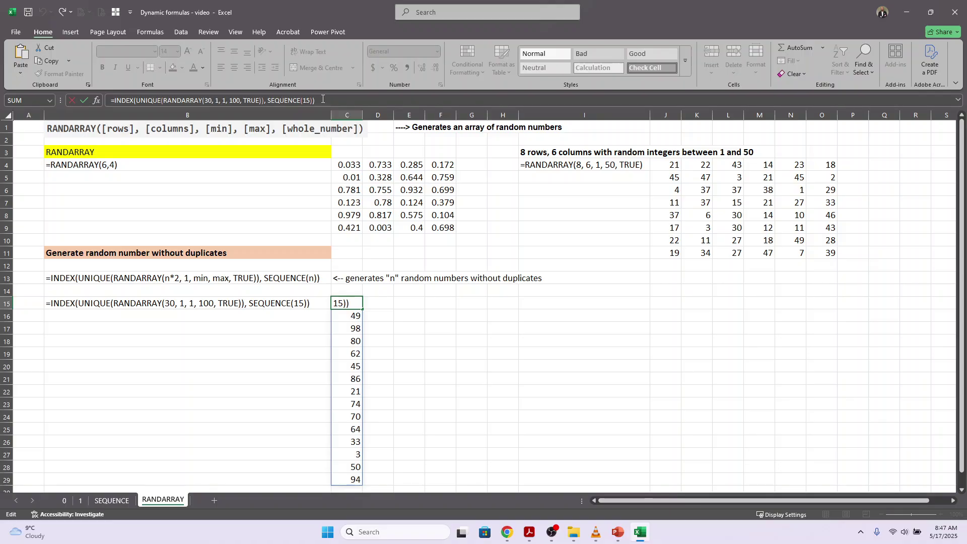
{"action": "key", "text": "Return"}
{"action": "left_click_drag", "start_coordinate": [355, 305], "coordinate": [353, 478]}
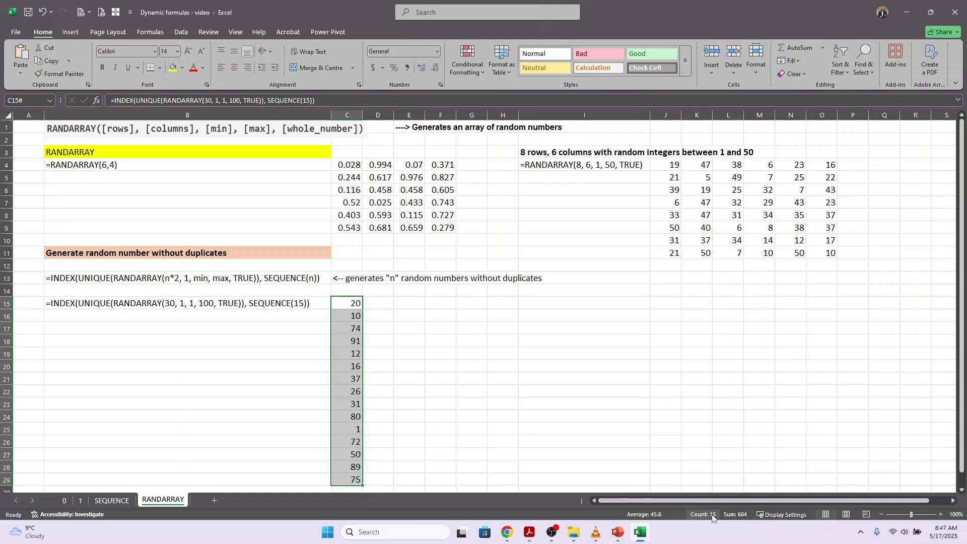